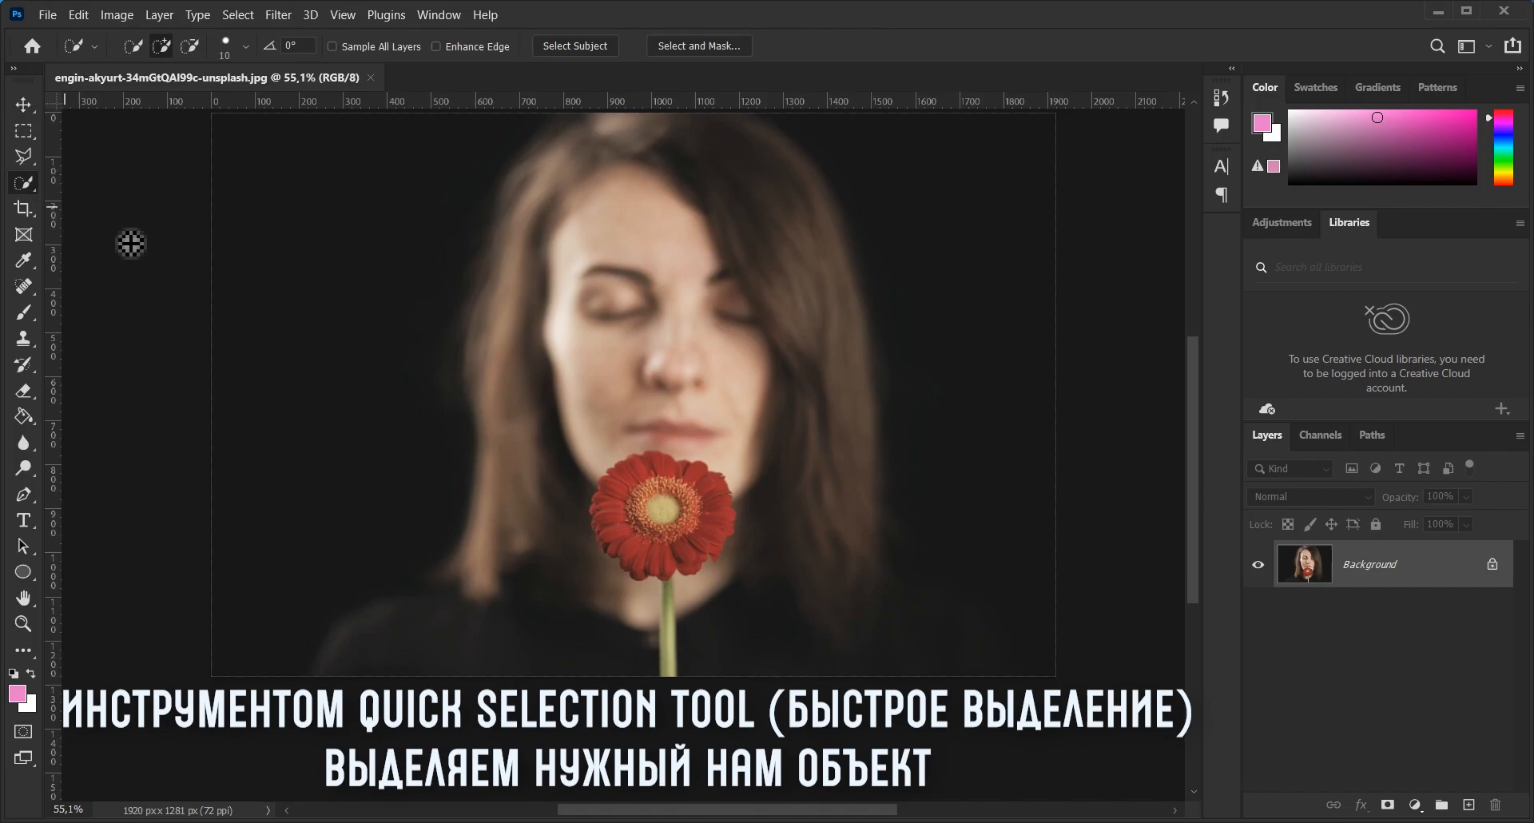
- Select the red flower head with the Quick Selection tool at brush size 30
key("bracketright")
key("bracketright")
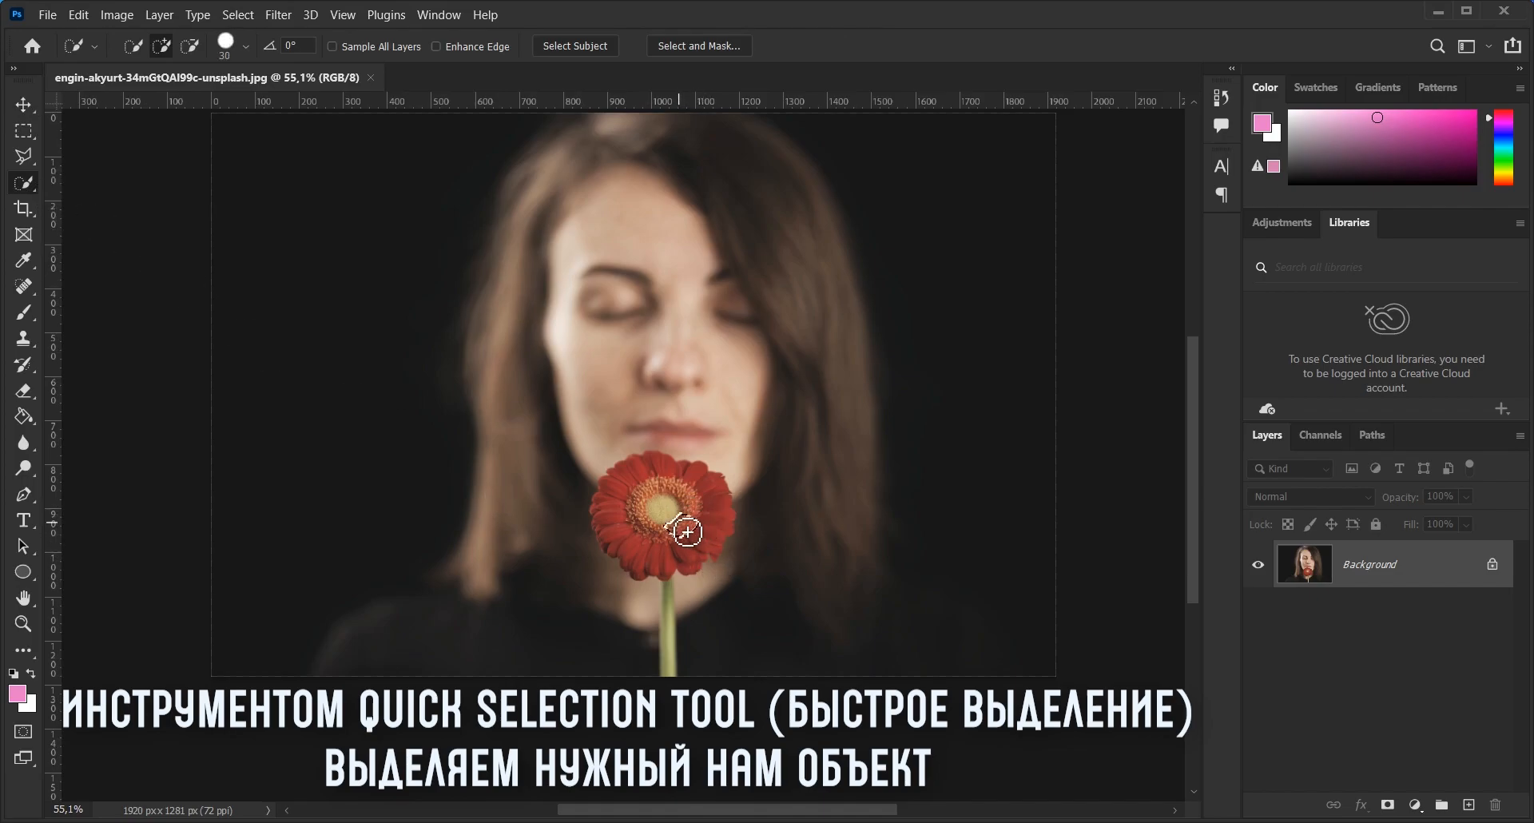
mouse_move(726, 506)
left_mouse_down()
mouse_move(653, 477)
mouse_move(632, 504)
mouse_move(632, 546)
mouse_move(698, 542)
left_mouse_up()
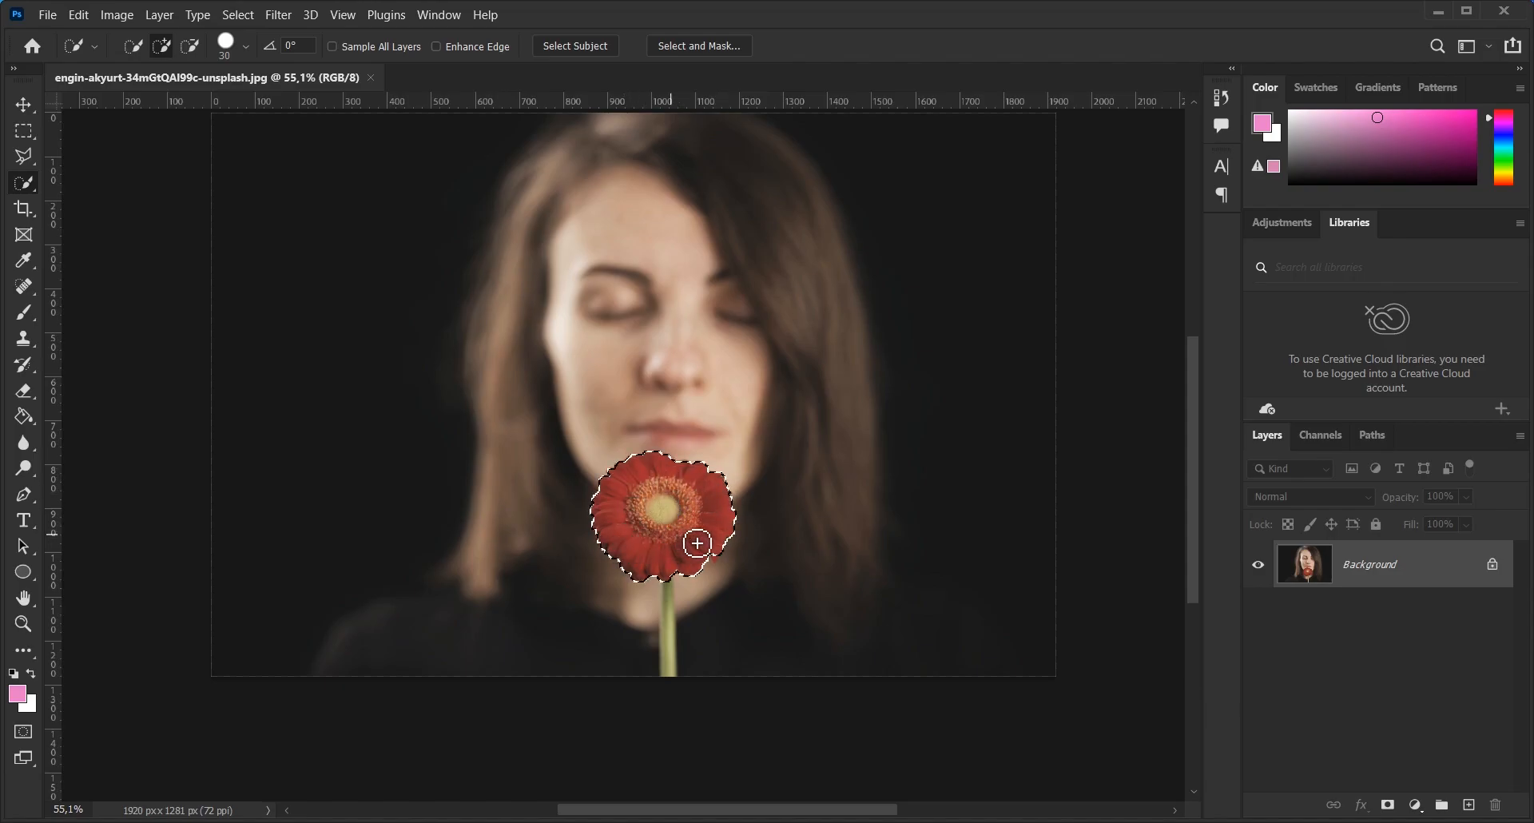
- Refine the flower selection at brush size 10, adding the missed lower-right petal tip and subtracting the background gap beside it
scroll(735, 554, "up", 9)
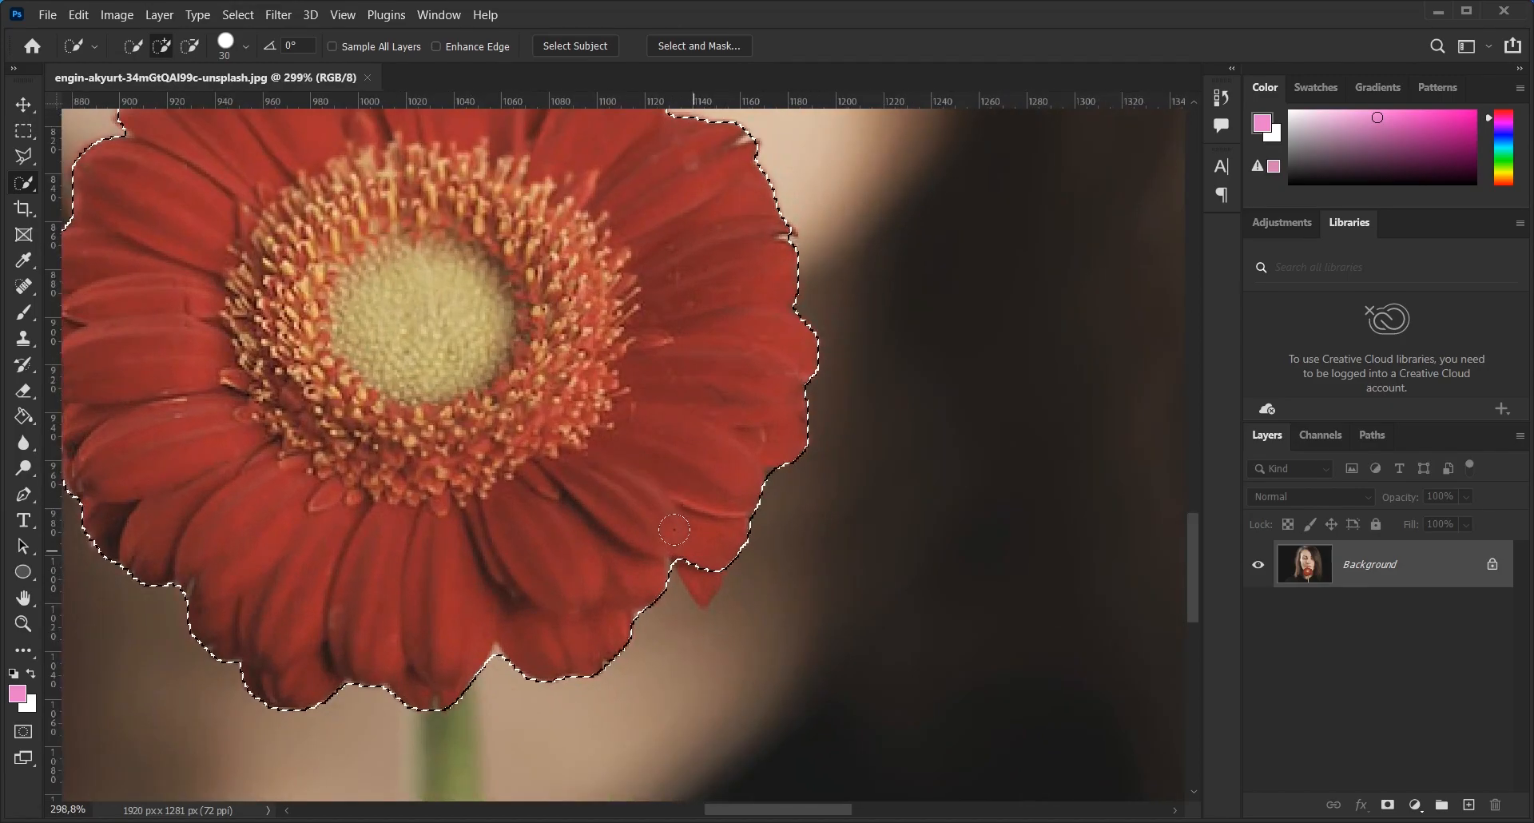
key("bracketleft")
key("bracketleft")
key("bracketleft")
left_click_drag(702, 565, 702, 582)
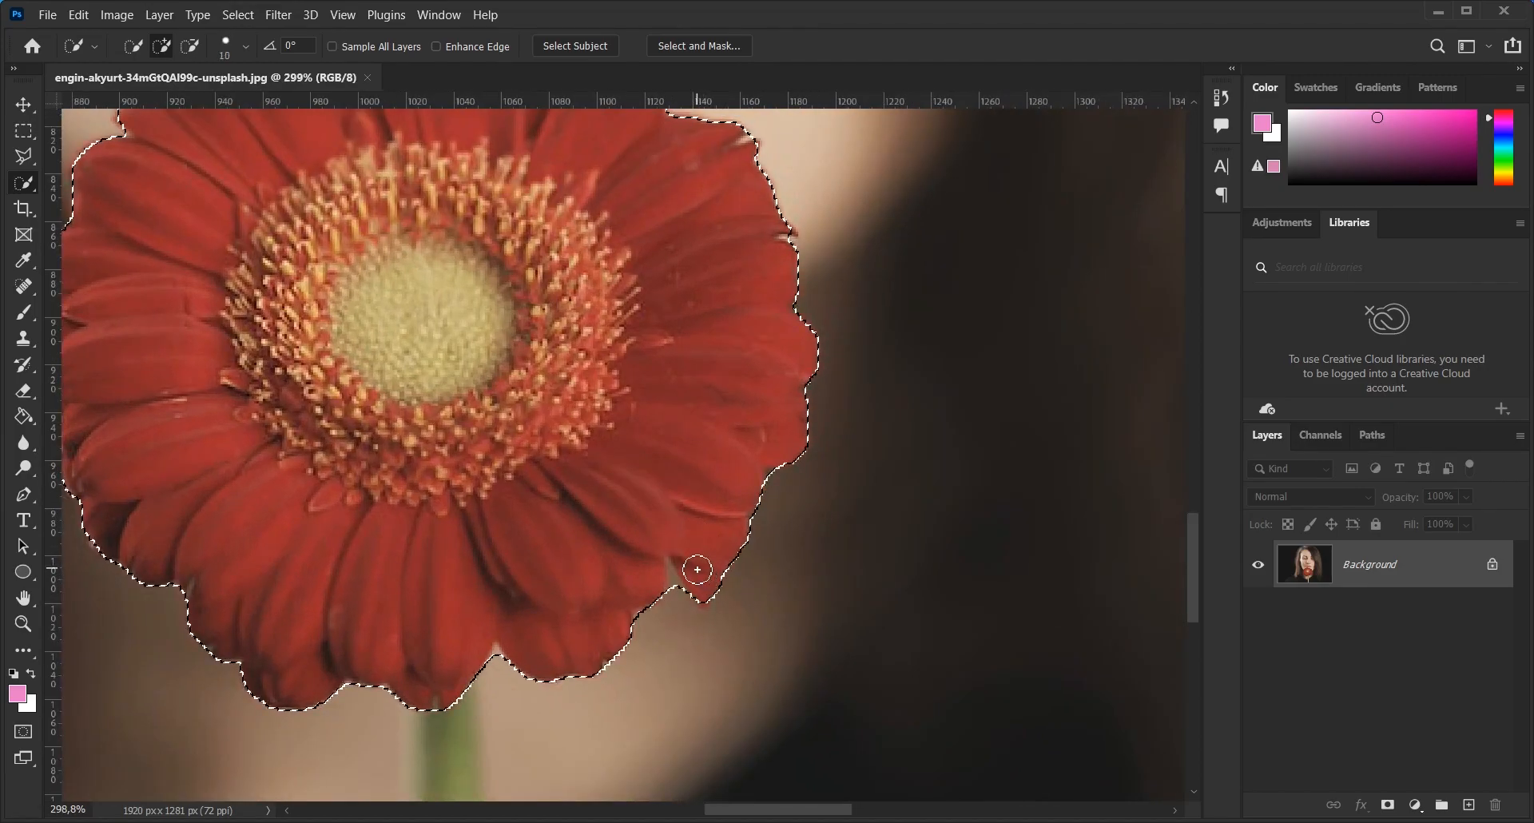
left_click(676, 577, "alt")
mouse_move(636, 581)
left_mouse_down()
mouse_move(640, 594)
mouse_move(657, 567)
left_mouse_up()
- Copy the selected flower head to a new layer
scroll(657, 567, "down", 8)
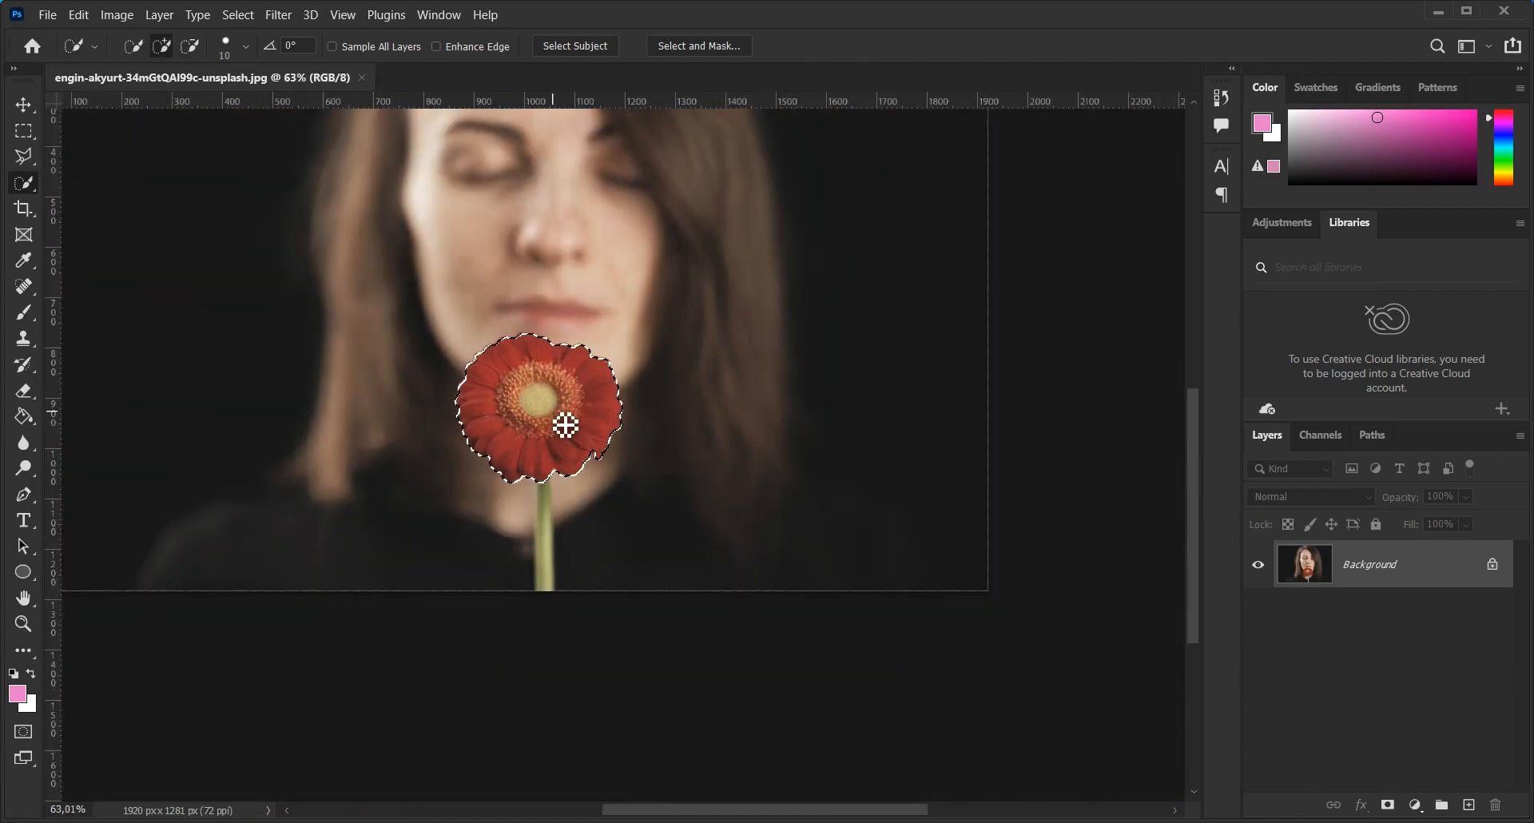
scroll(564, 425, "down", 1)
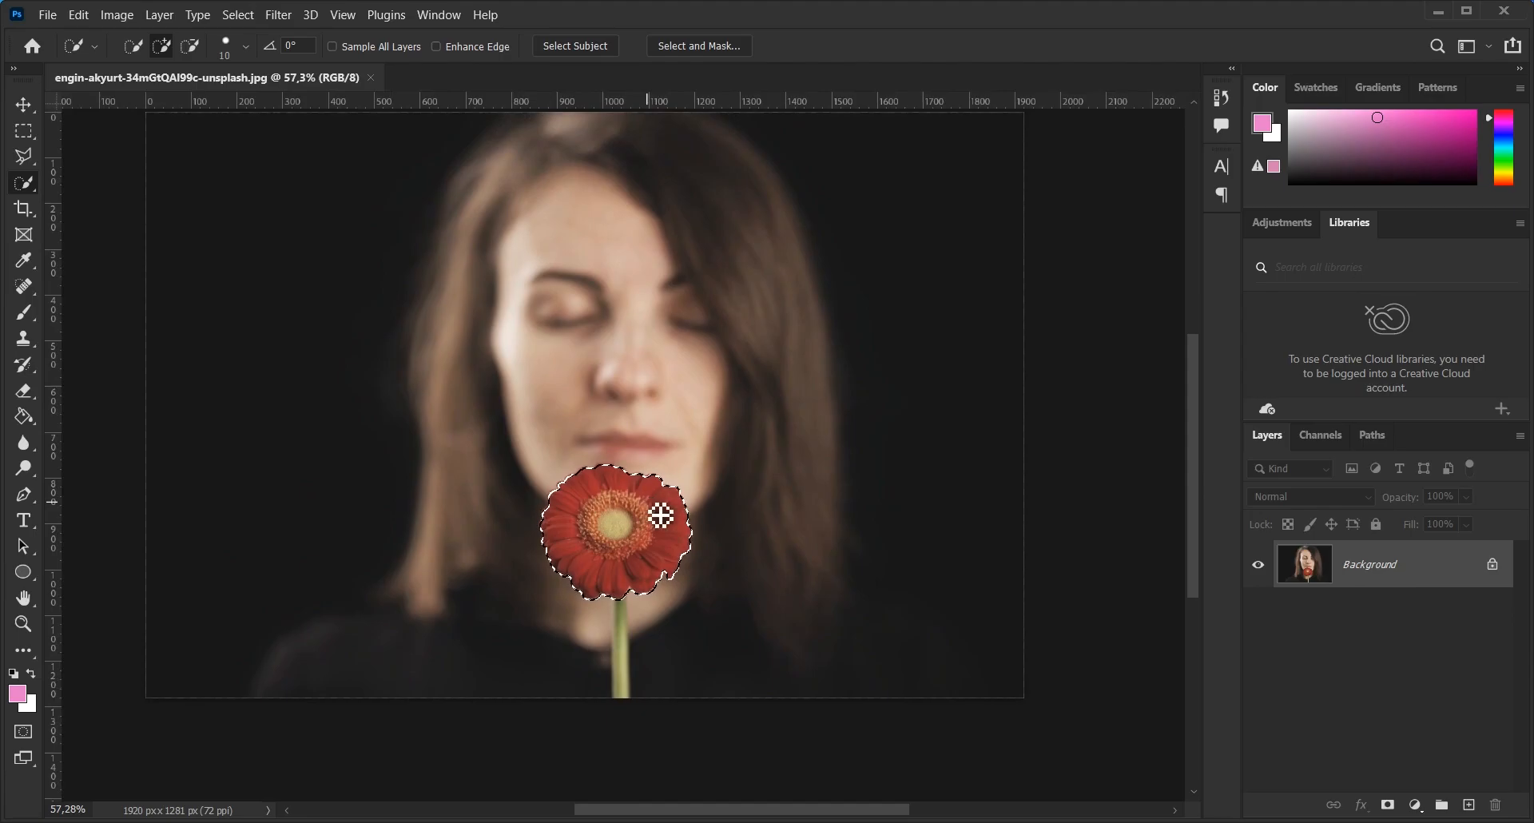
scroll(663, 512, "up", 1)
left_click_drag(650, 463, 667, 463)
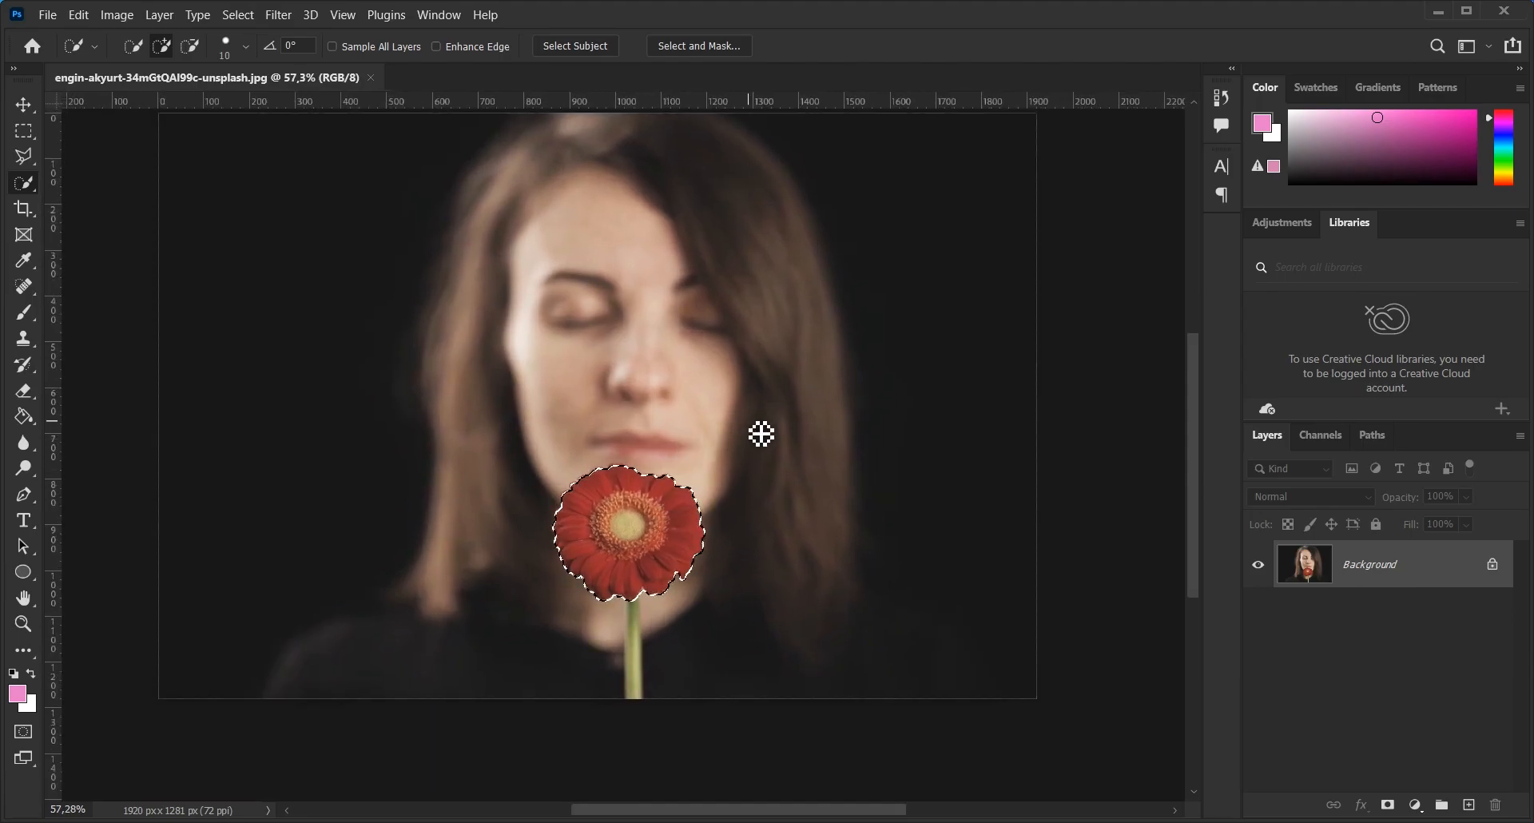
key("ctrl+j")
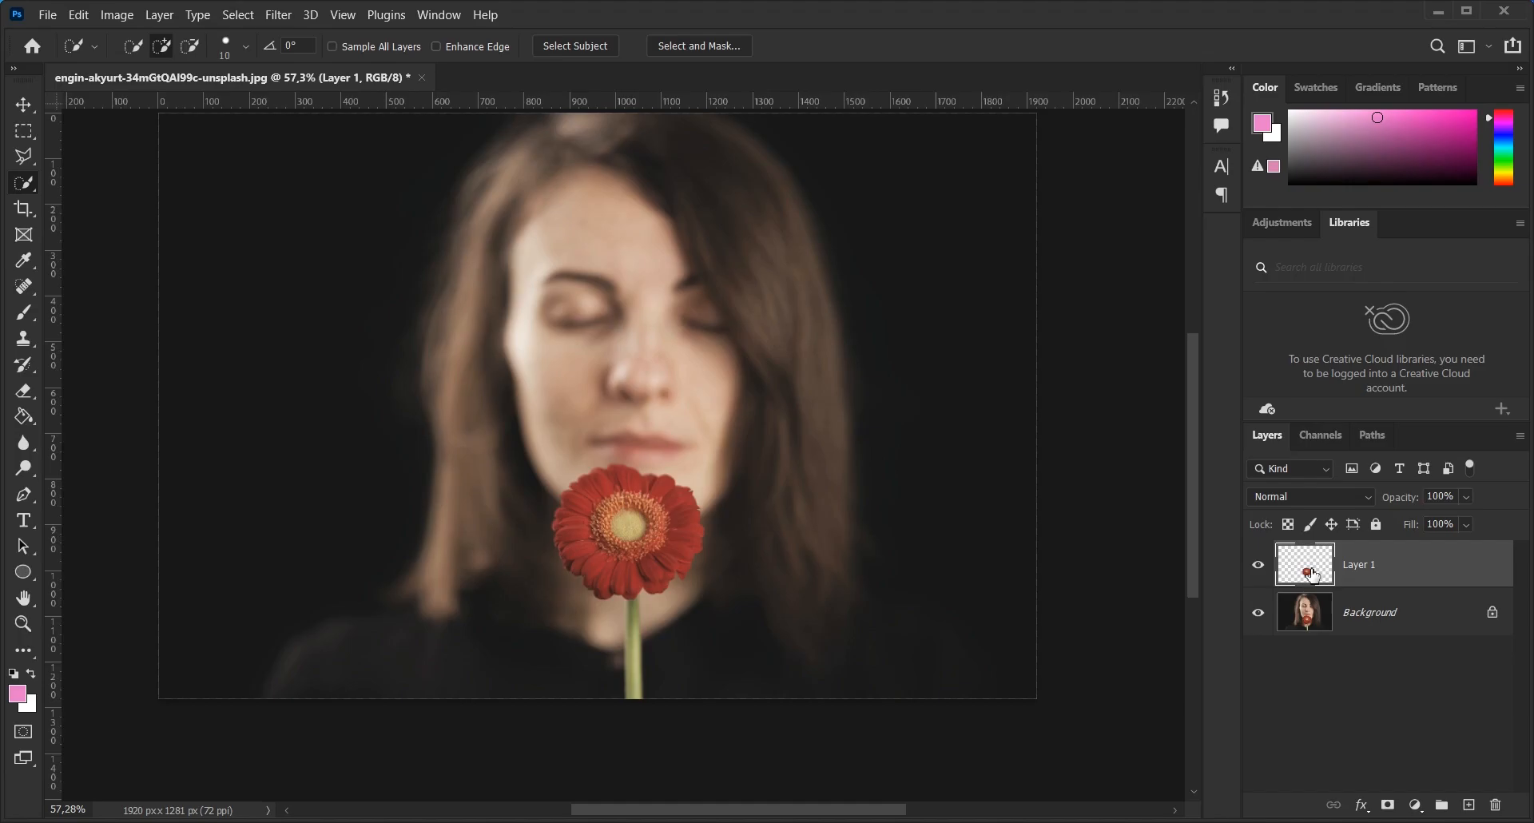
- Add a Color Lookup adjustment layer directly above the Background and load the Moonlight.3DL 3D LUT
left_click(1426, 618)
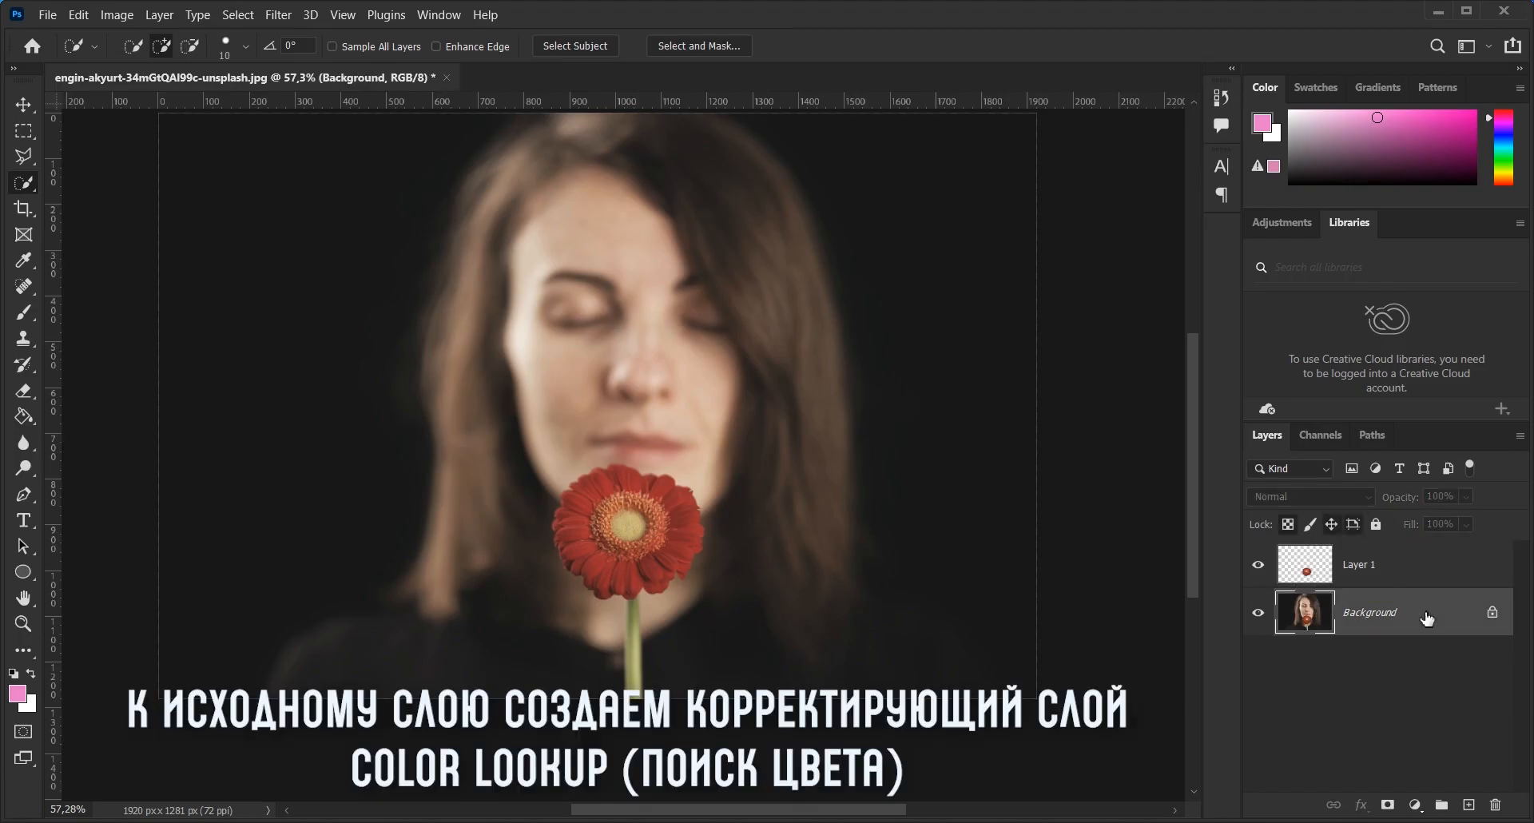
left_click(1416, 803)
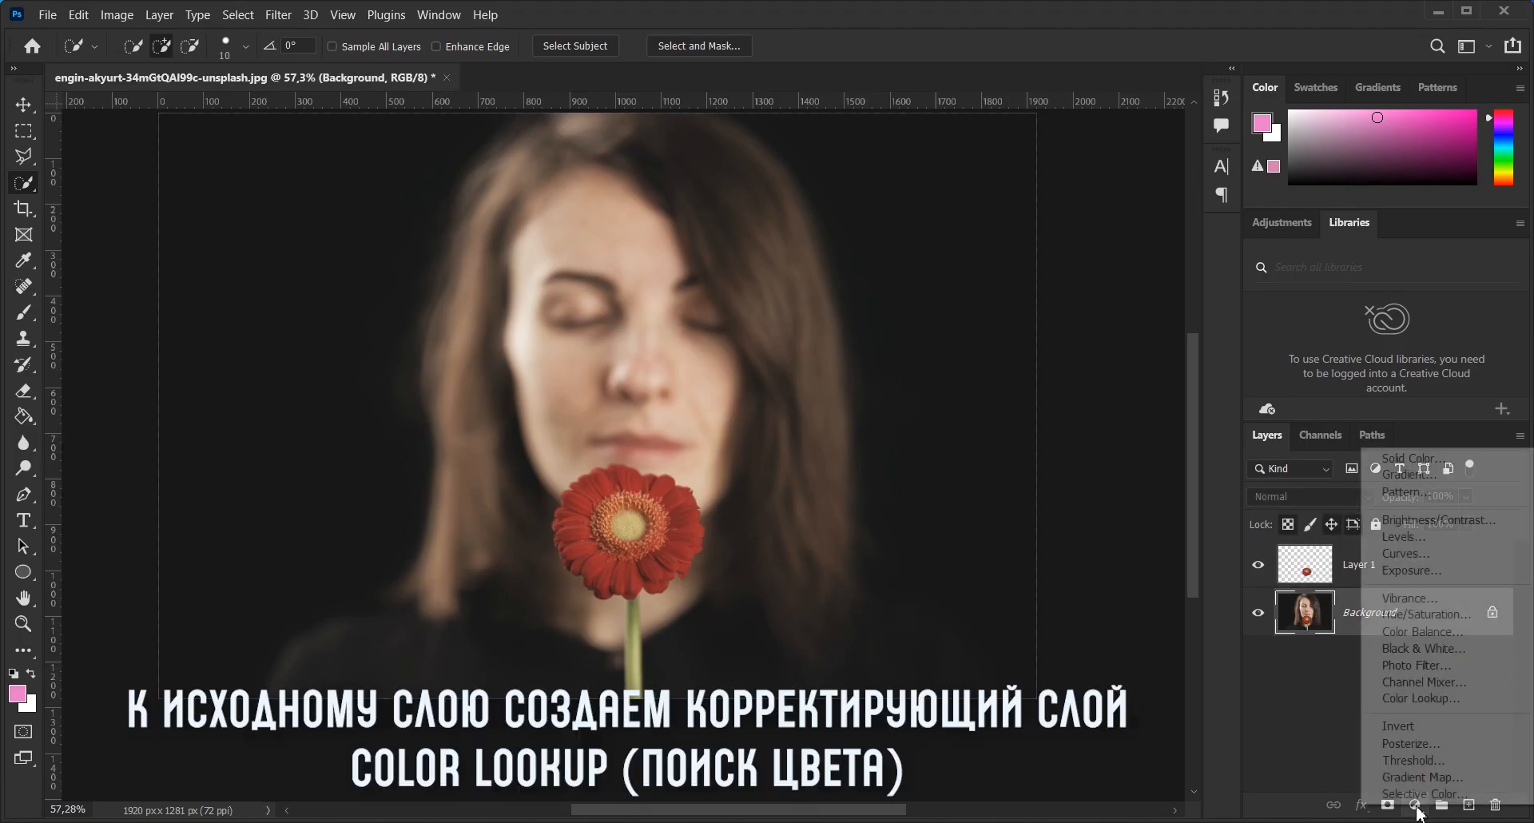
left_click(1486, 700)
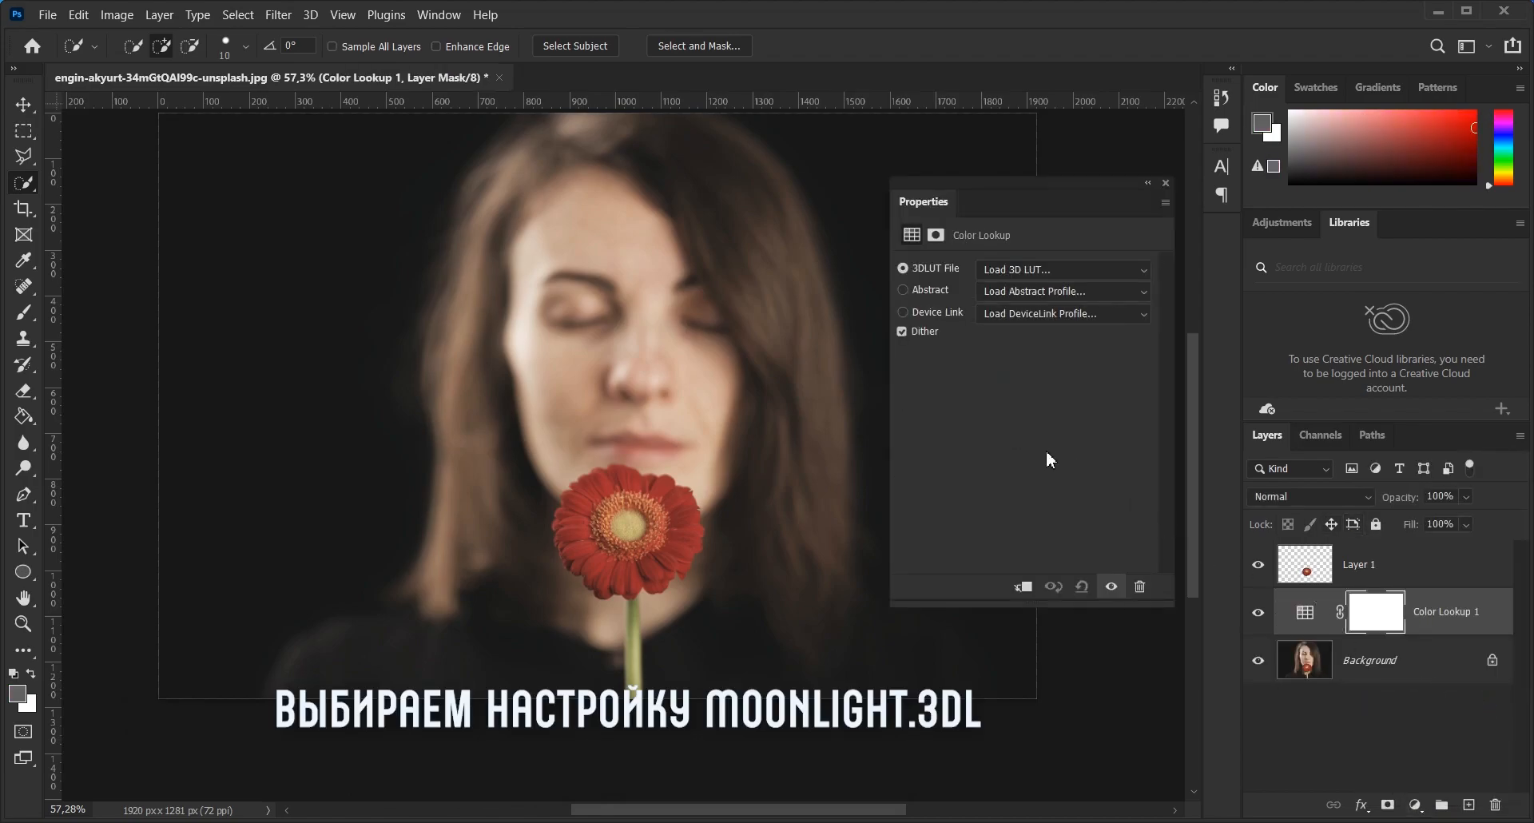
left_click(1100, 270)
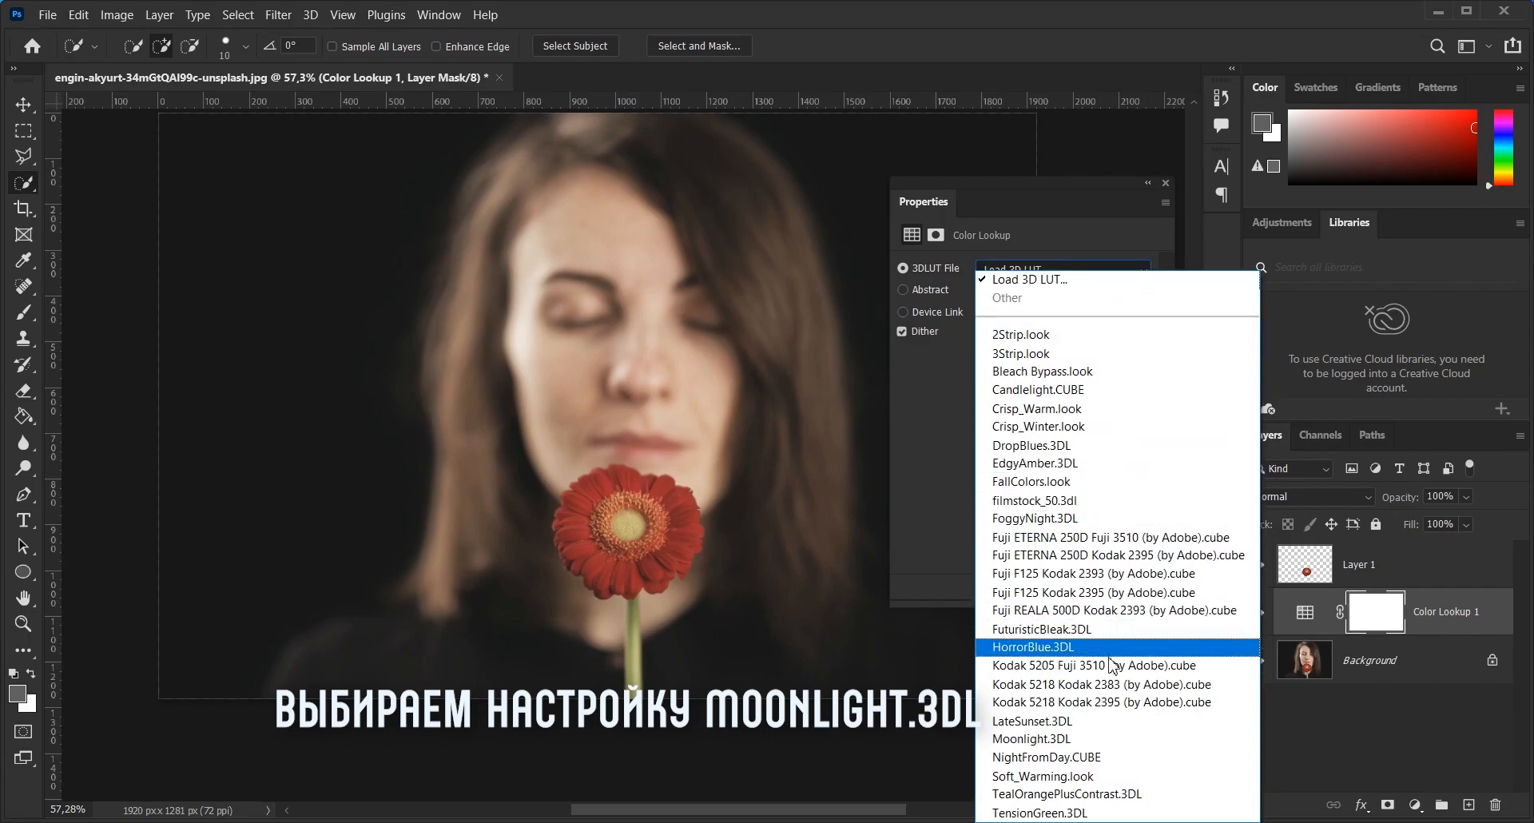
left_click(1118, 741)
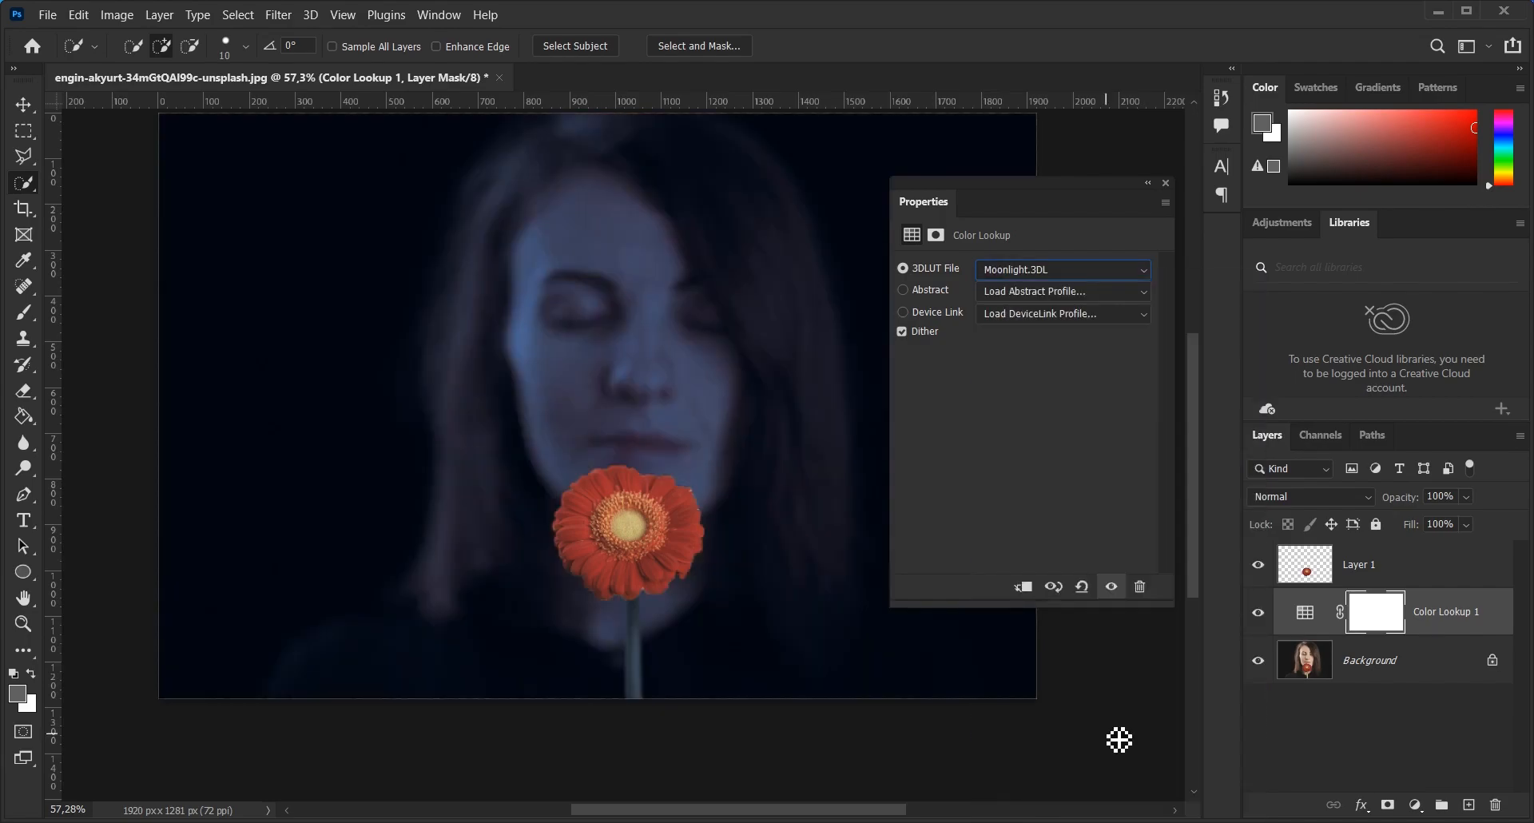
left_click(1166, 183)
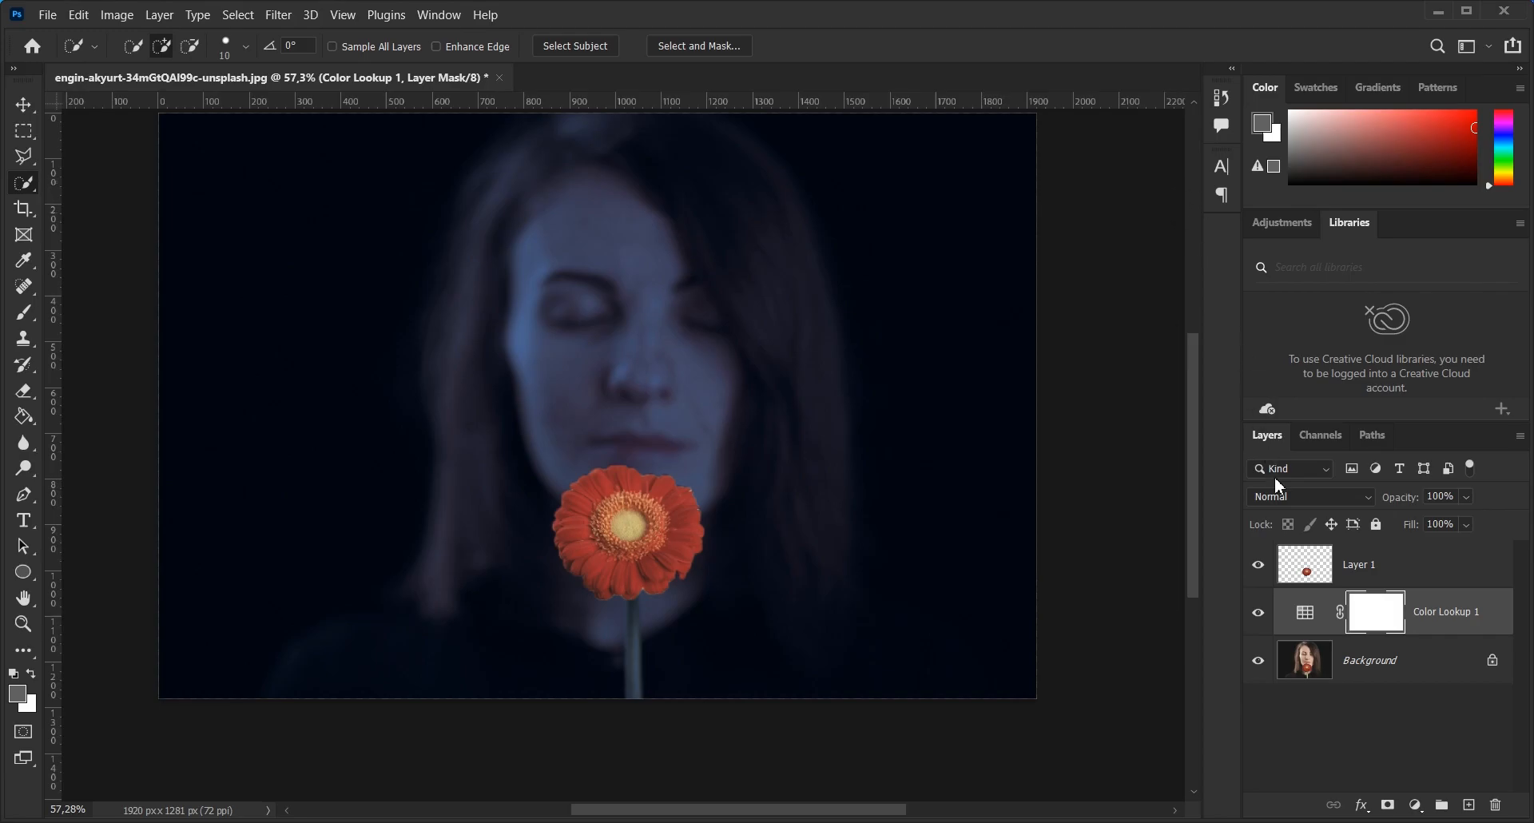
- Add a Brightness/Contrast adjustment layer above the Color Lookup with brightness -52 and contrast -10
left_click(1415, 805)
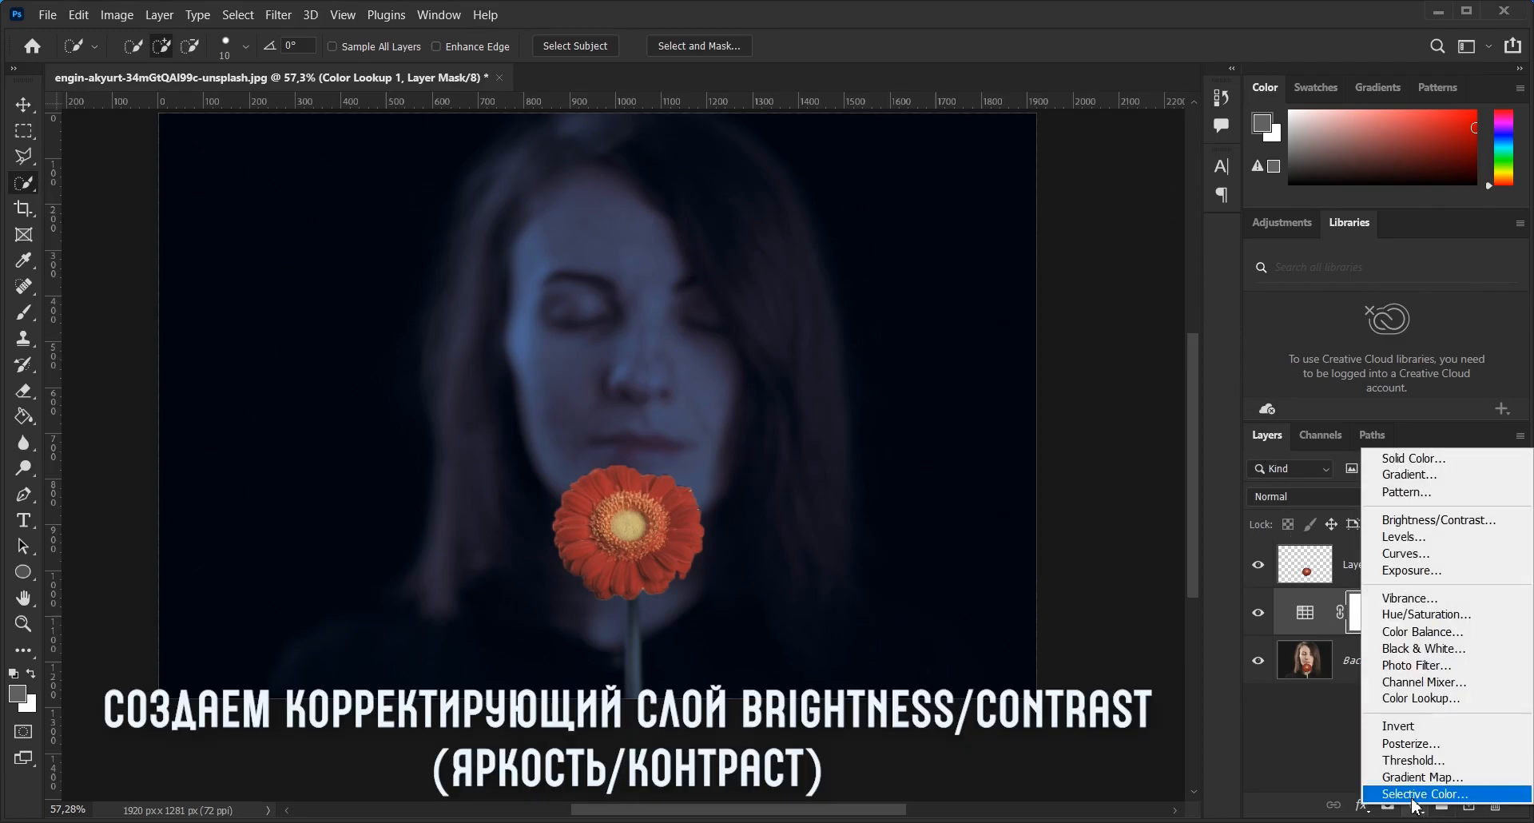
left_click(1442, 522)
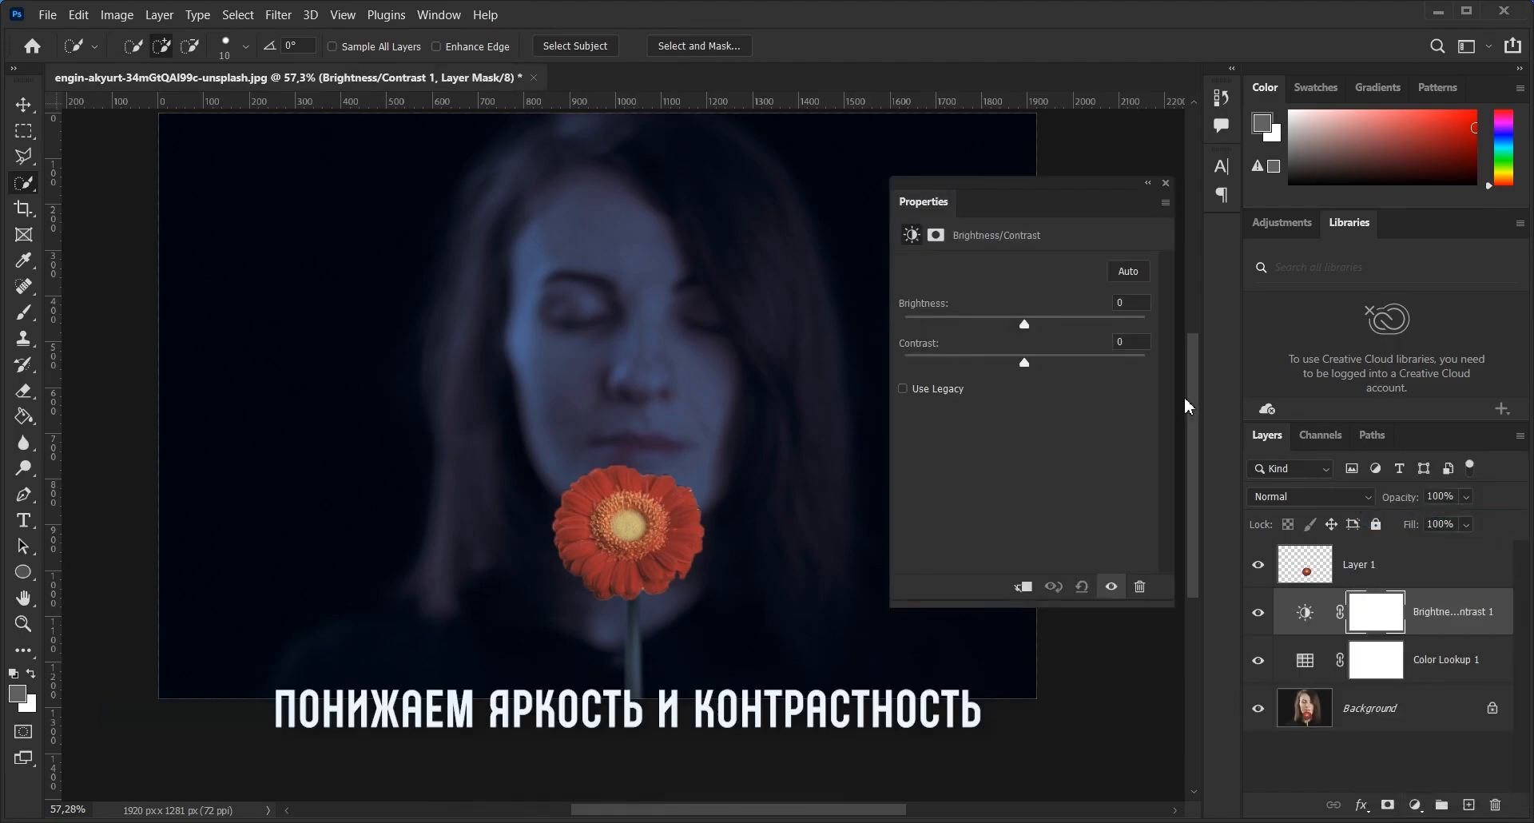
left_click_drag(1026, 327, 980, 329)
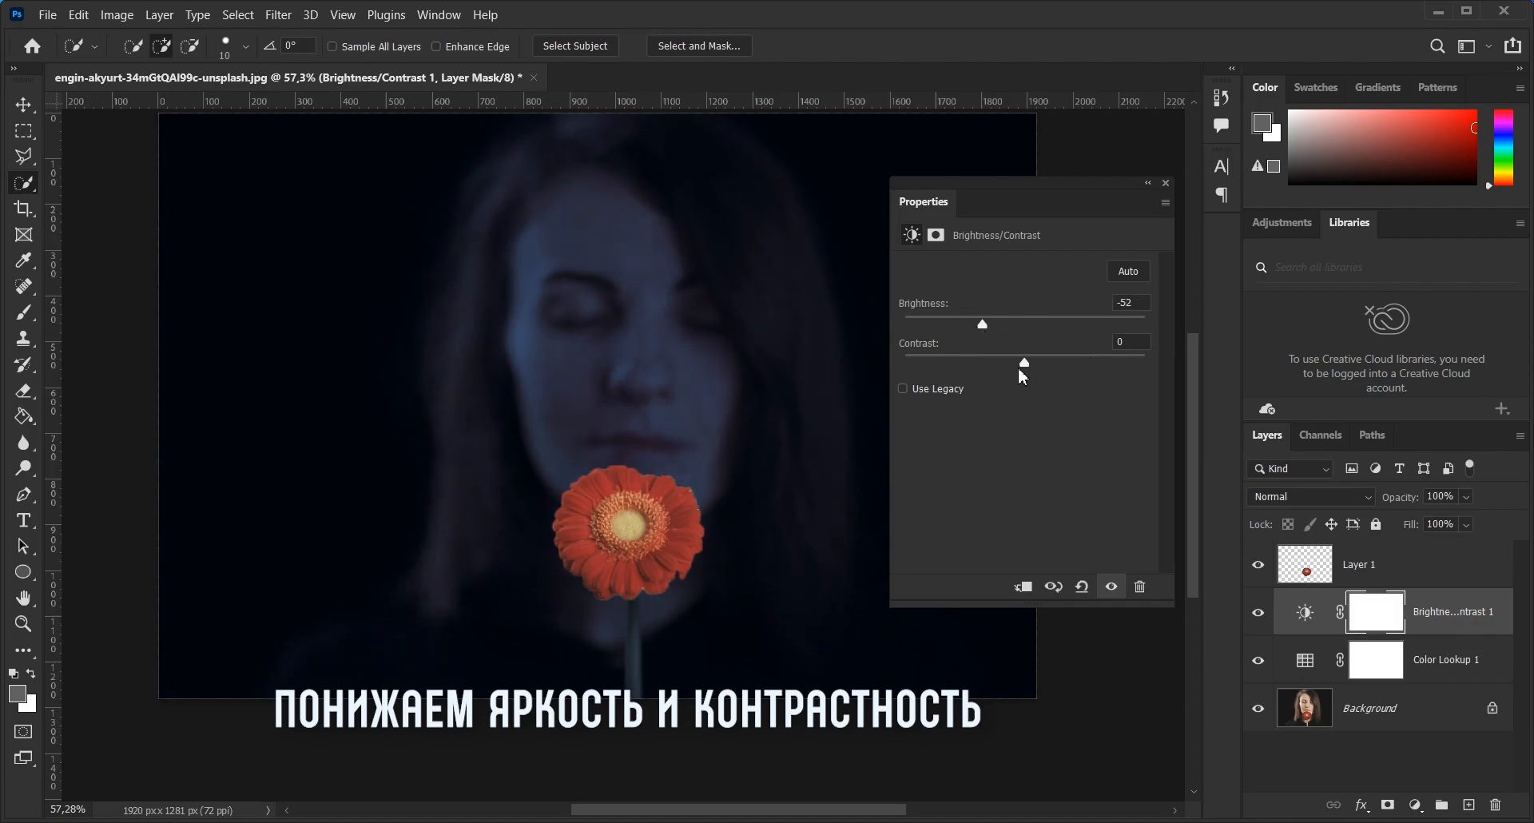
mouse_move(1021, 362)
left_mouse_down()
mouse_move(969, 361)
mouse_move(1017, 362)
mouse_move(1004, 368)
left_mouse_up()
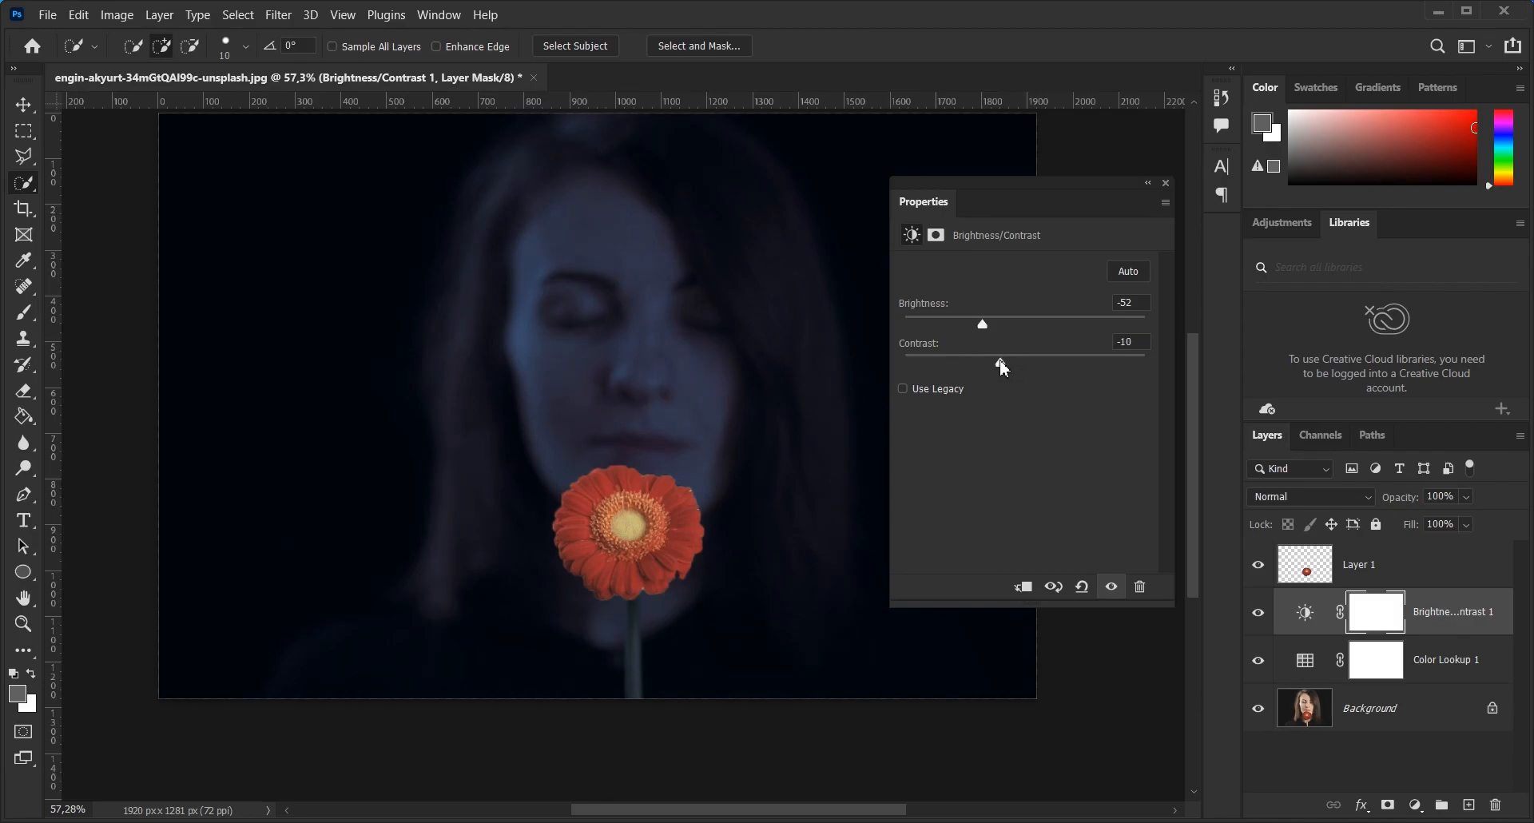
left_click(1166, 184)
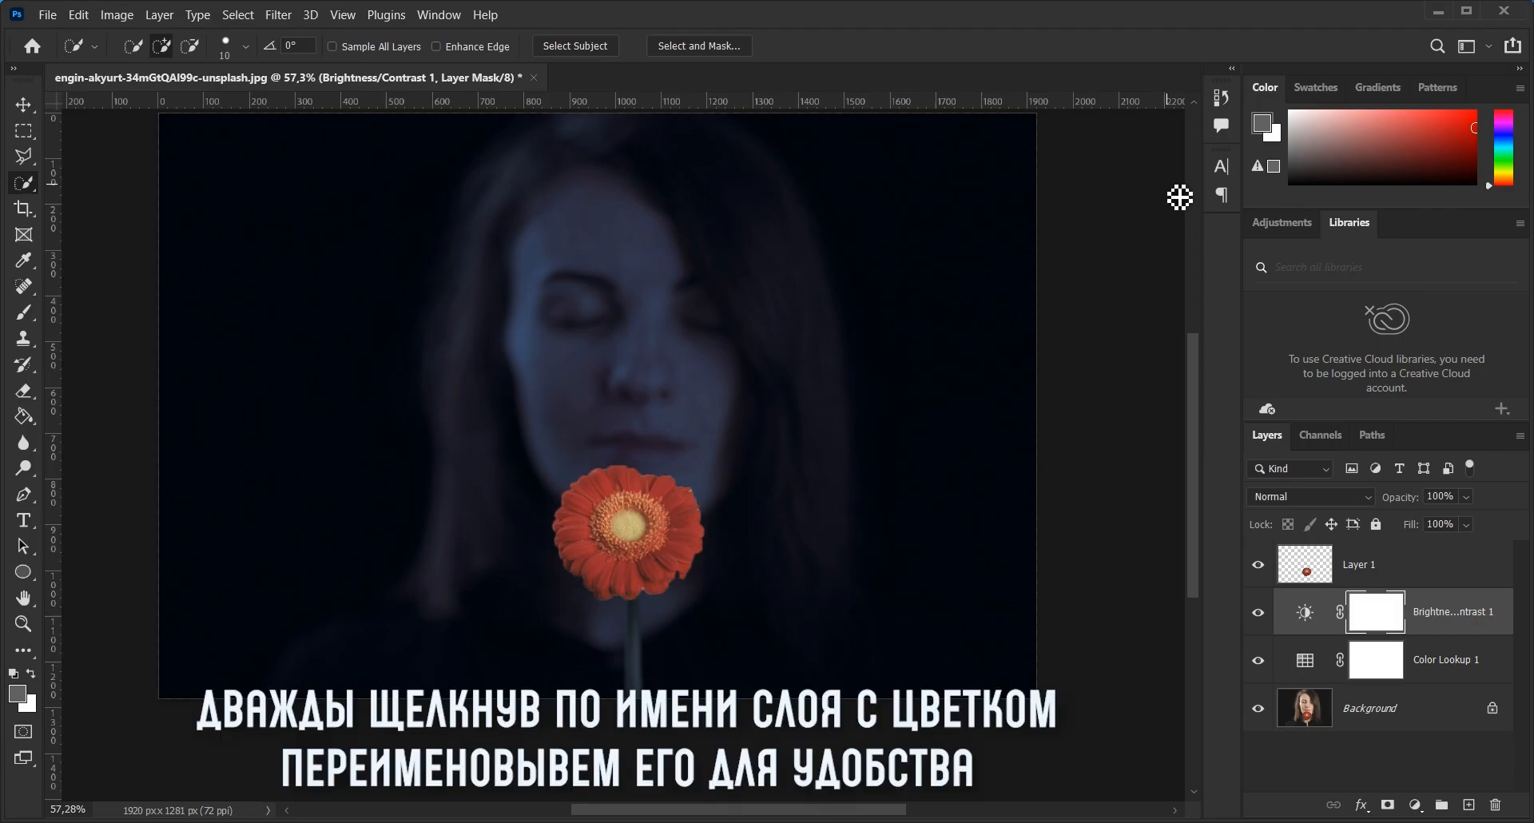
- Rename the layer holding the cut-out flower as Flower
double_click(1358, 565)
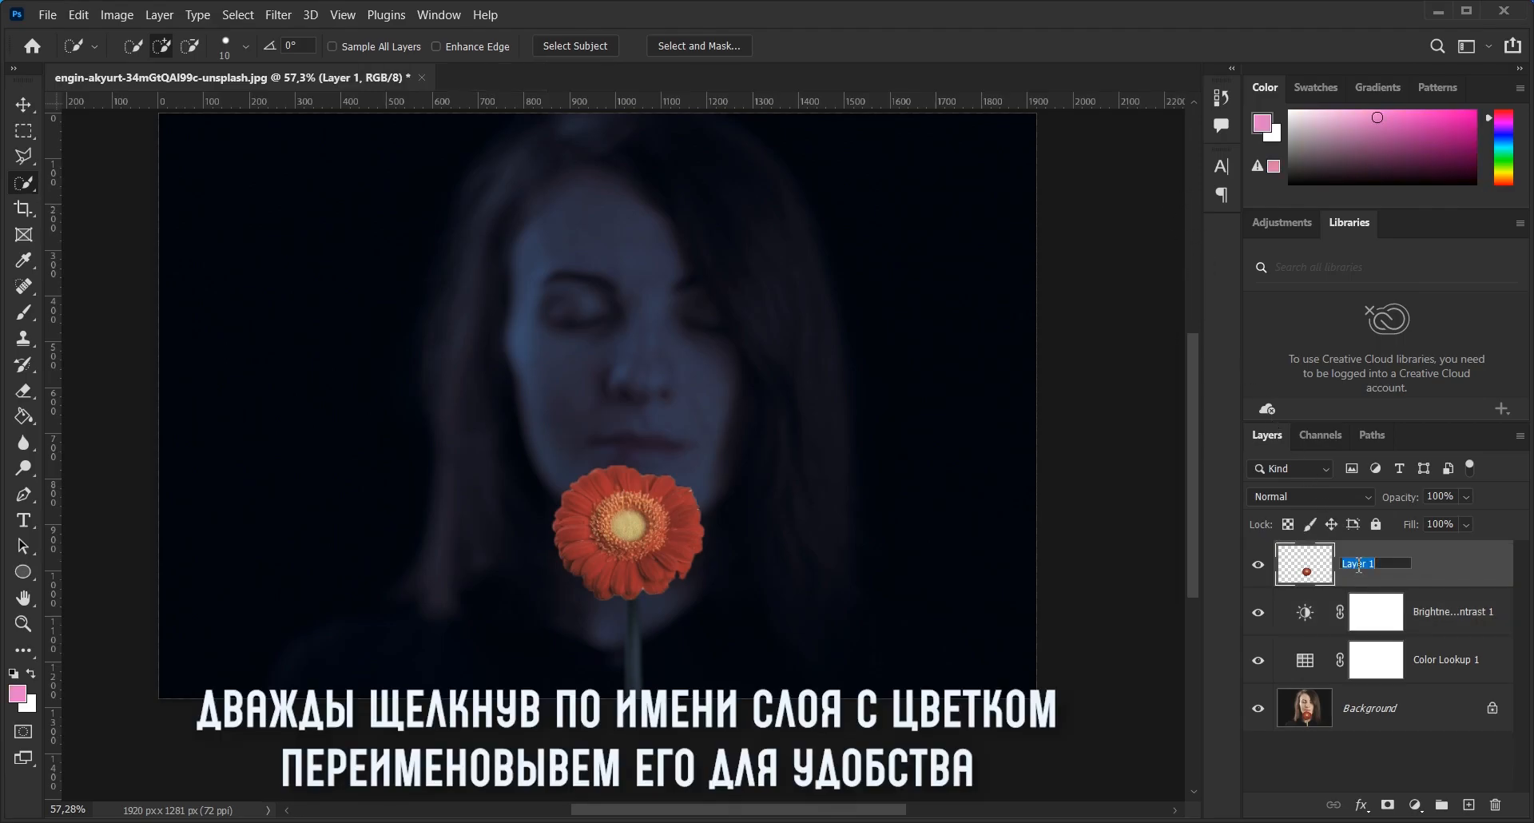
type("Flower")
key("Return")
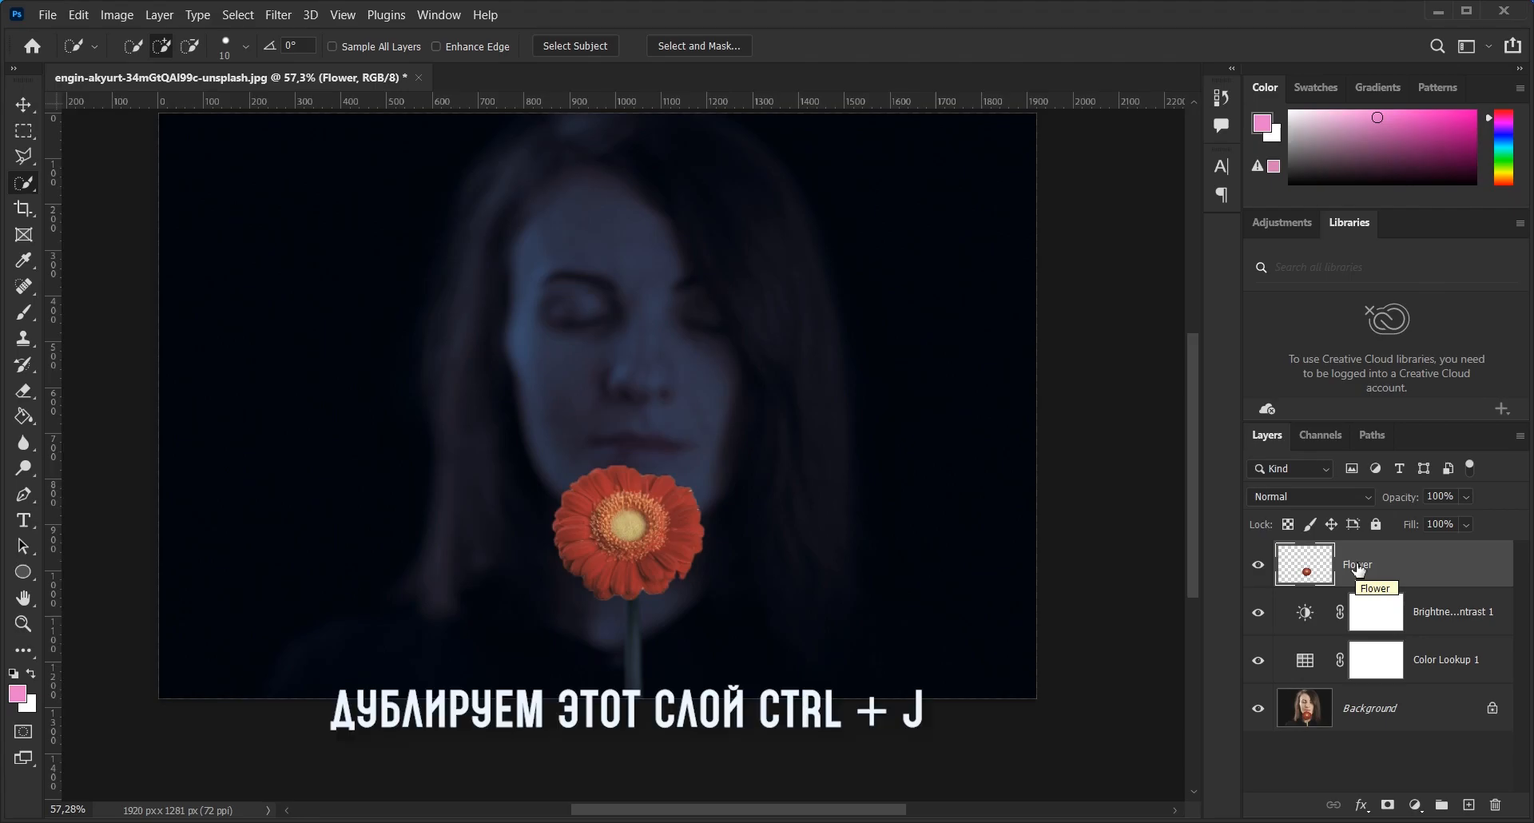
- Duplicate the Flower layer and set the copy's blend mode to Linear Dodge (Add)
key("ctrl+j")
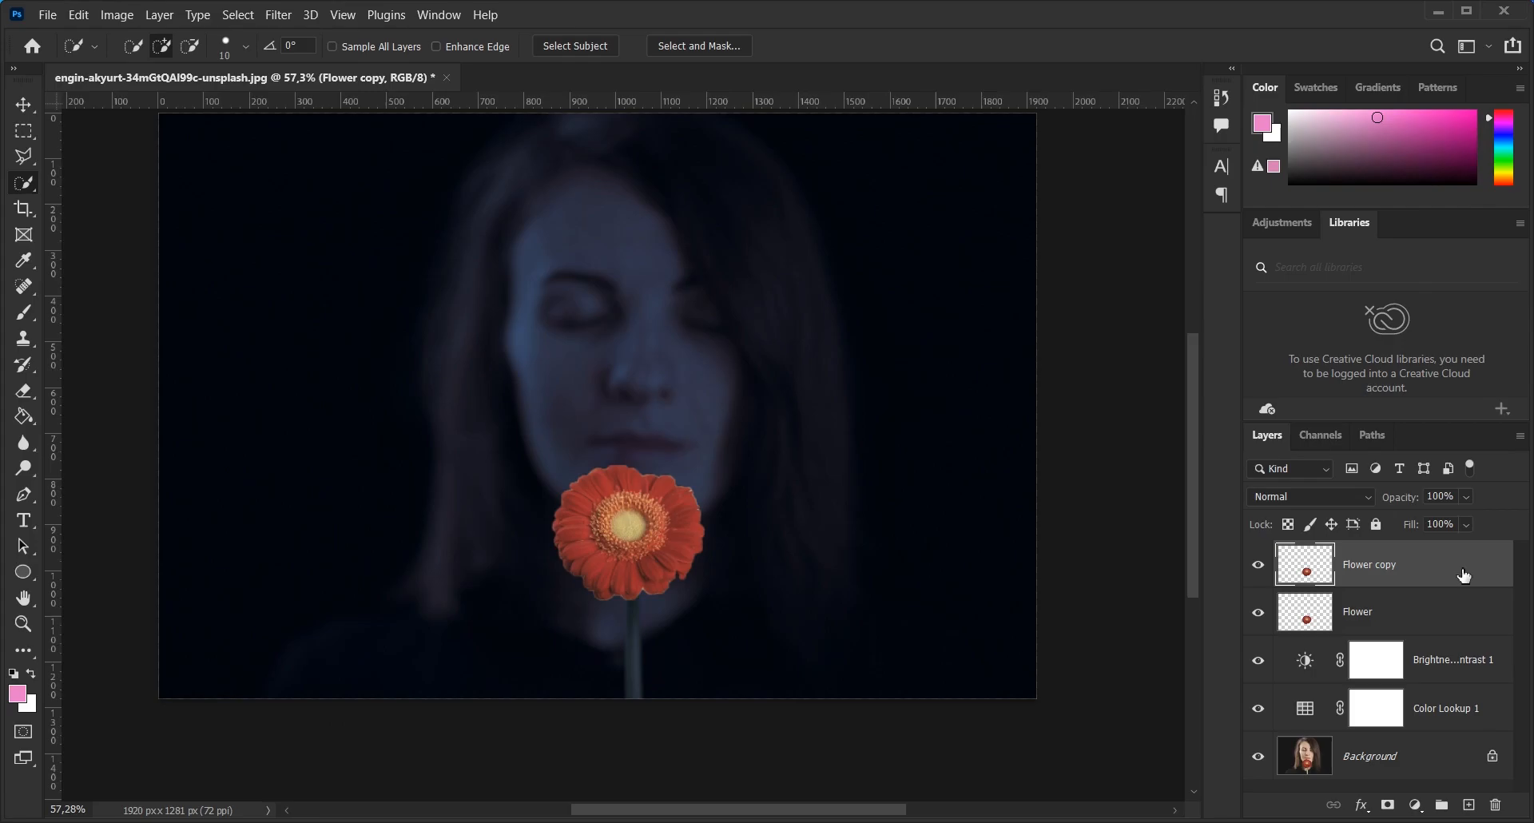
left_click(1365, 500)
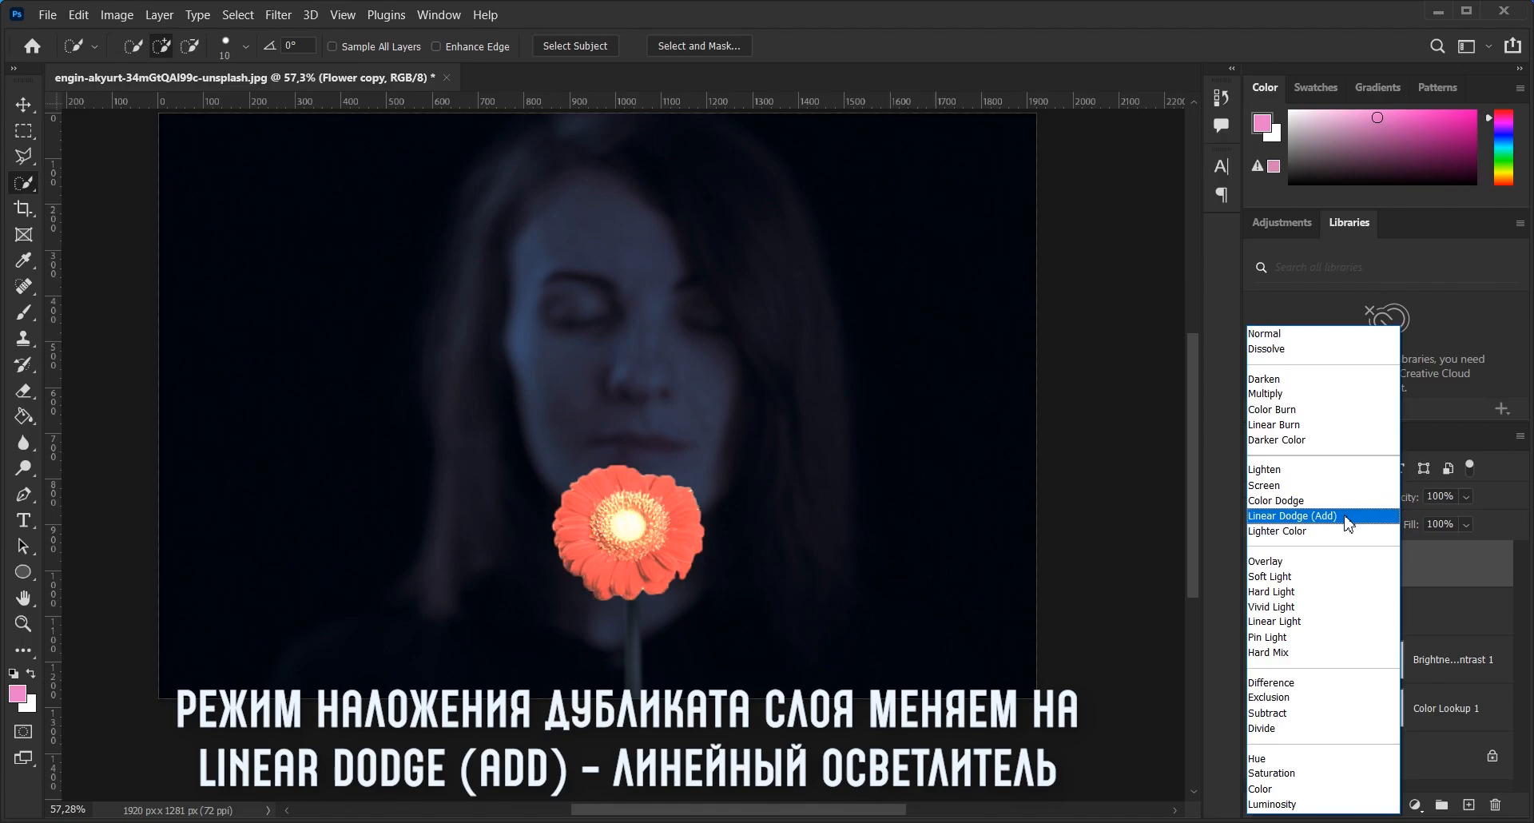
left_click(1349, 516)
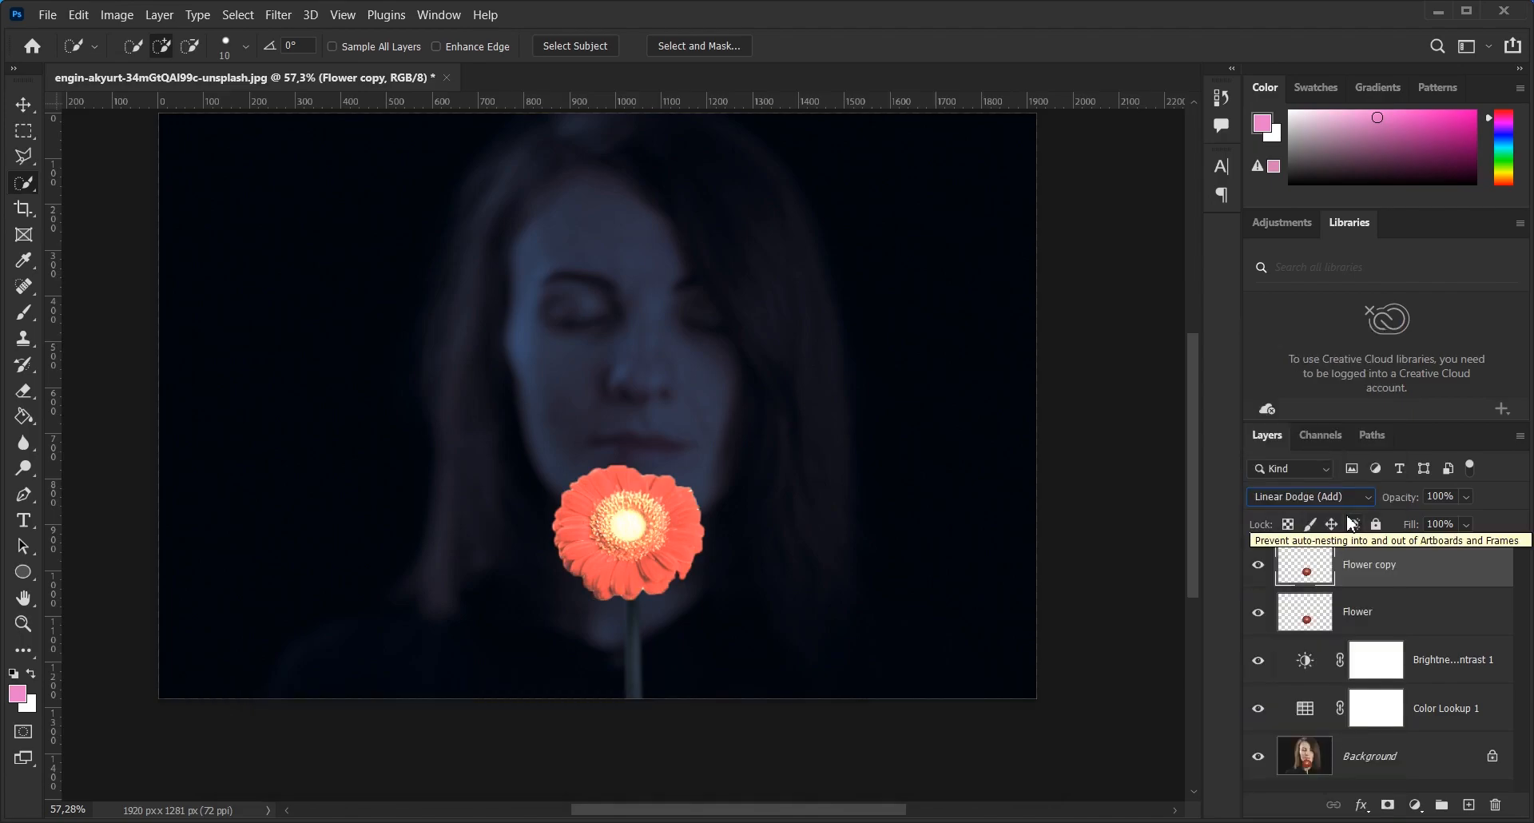
- Convert the Flower copy layer to a smart object and apply a Gaussian Blur with a 100-pixel radius
right_click(1466, 568)
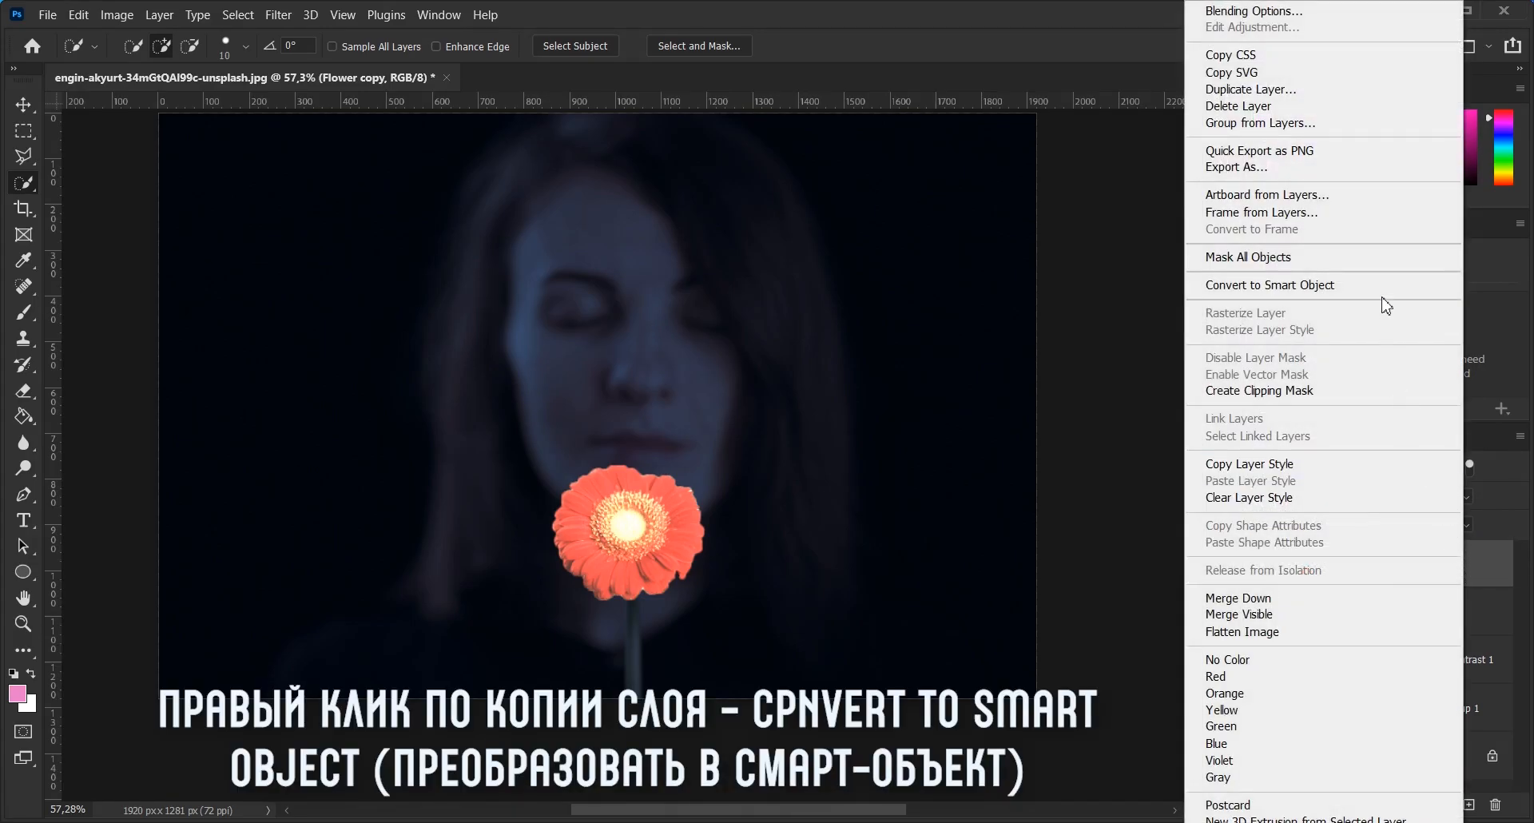
left_click(1382, 285)
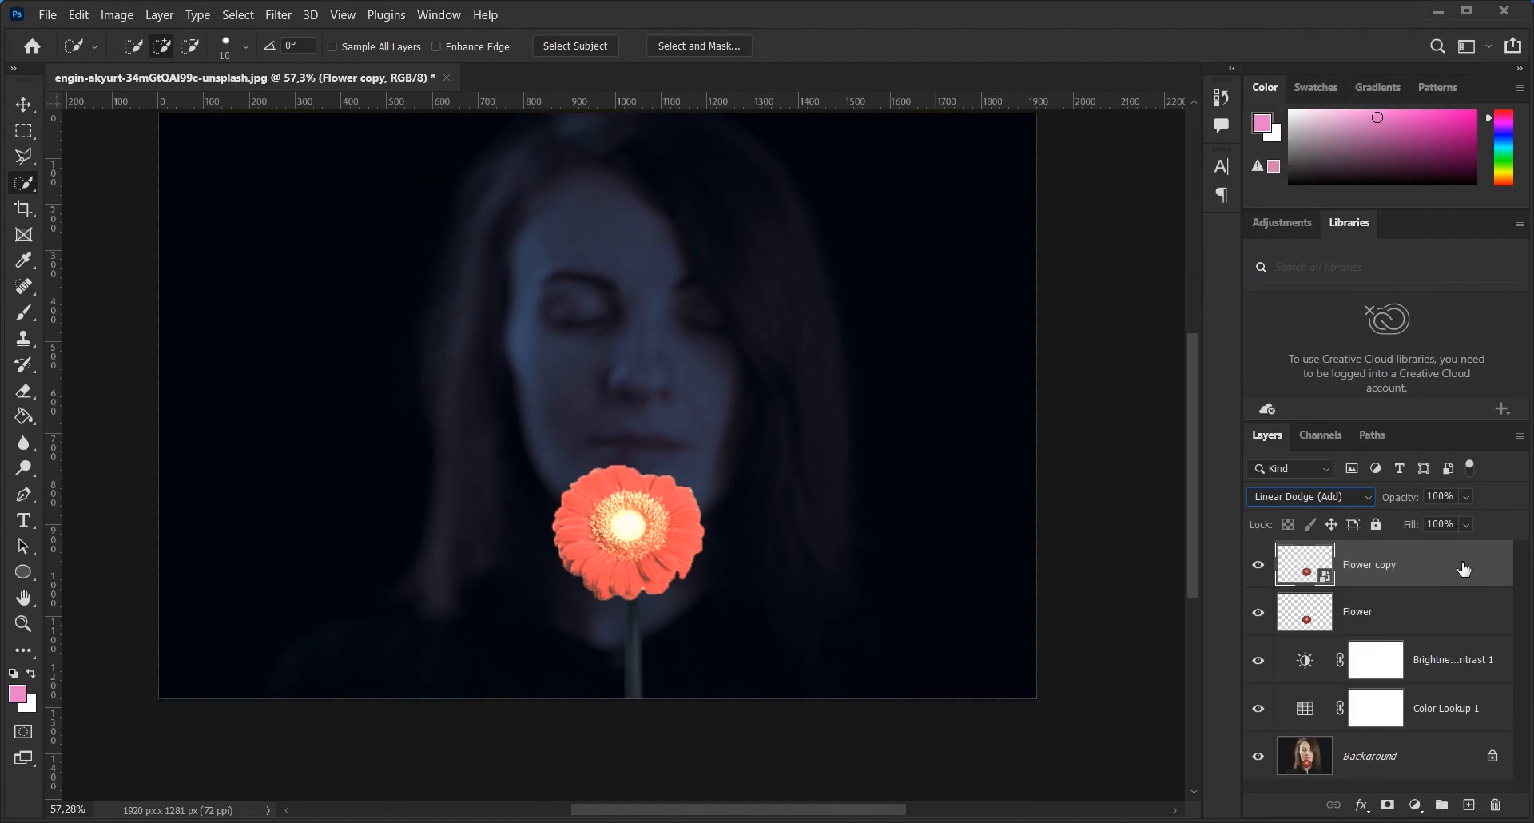
left_click(278, 15)
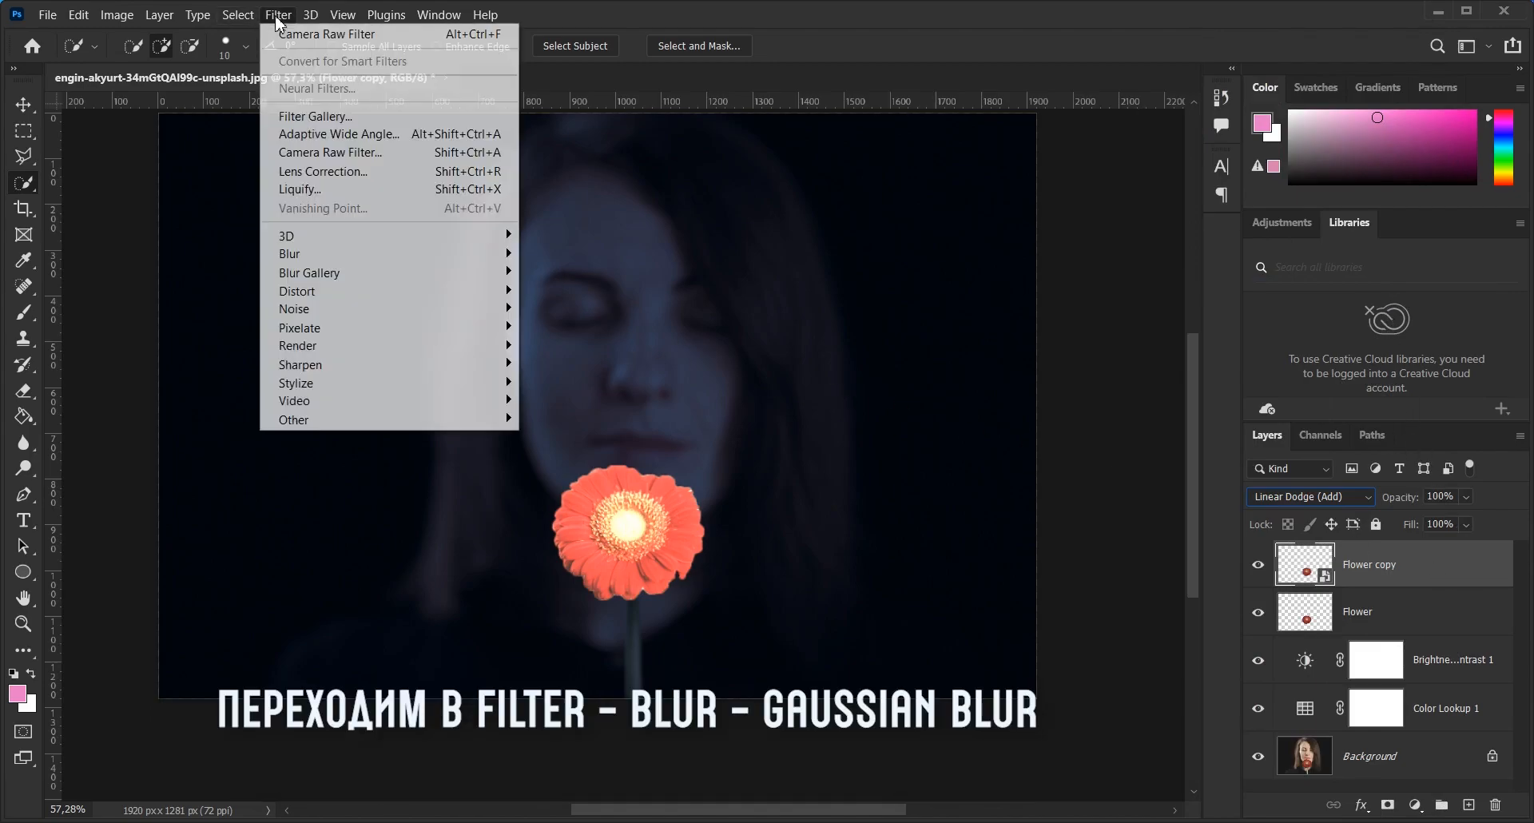
mouse_move(377, 255)
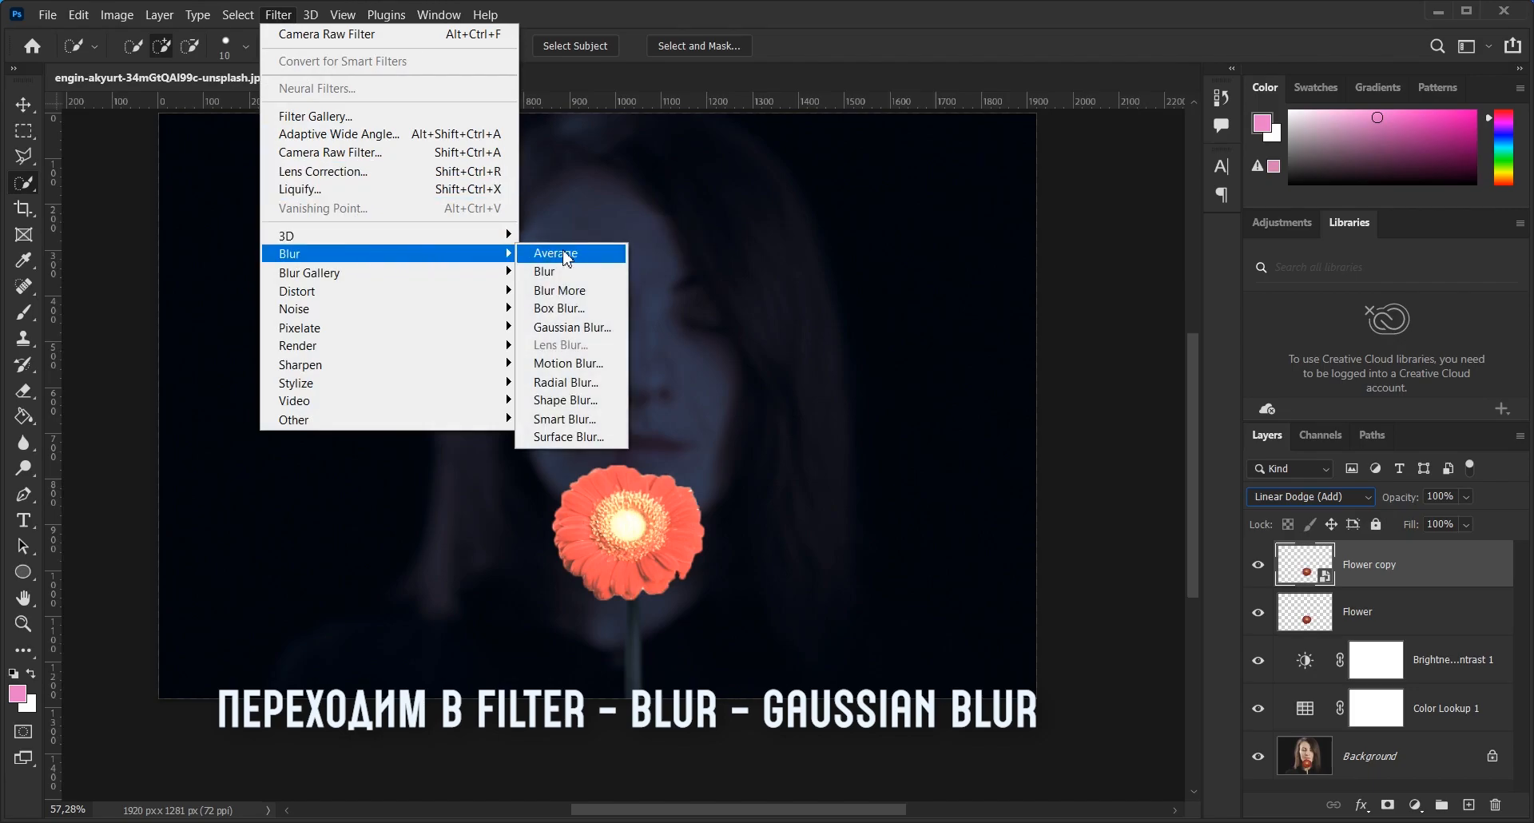
left_click(615, 329)
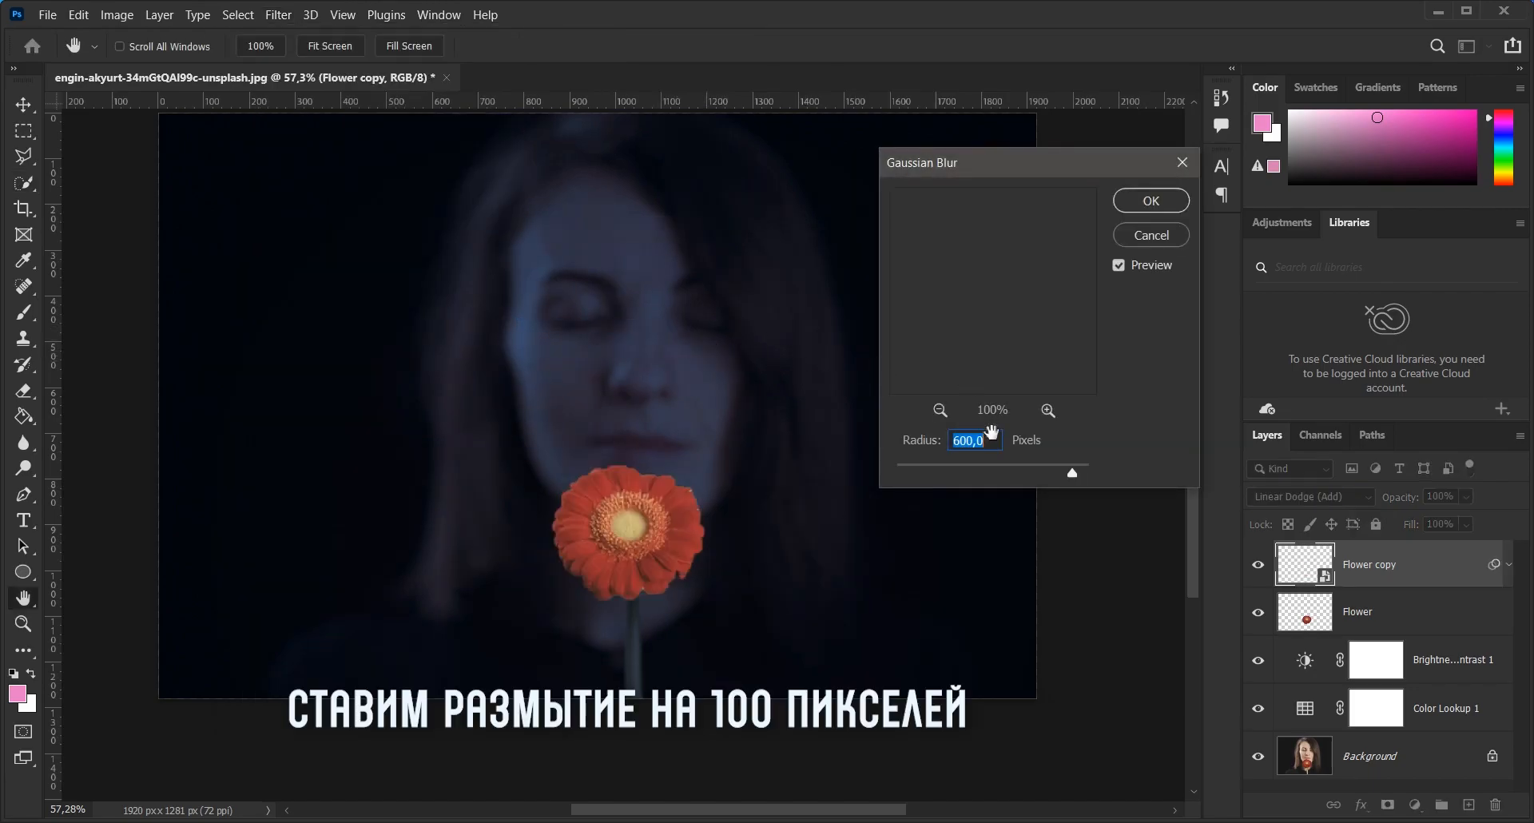
type("100")
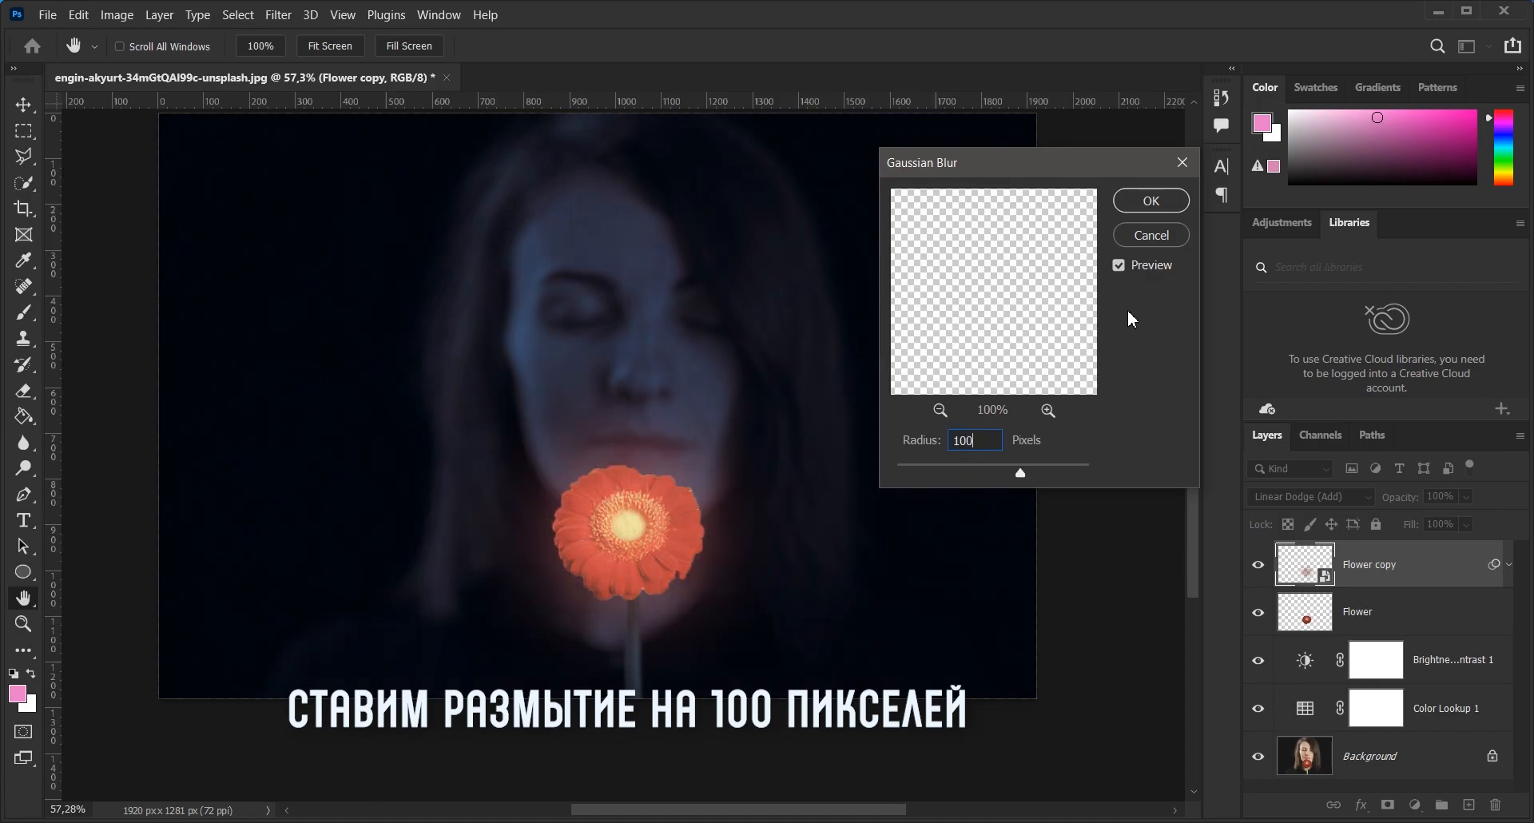
left_click(1137, 207)
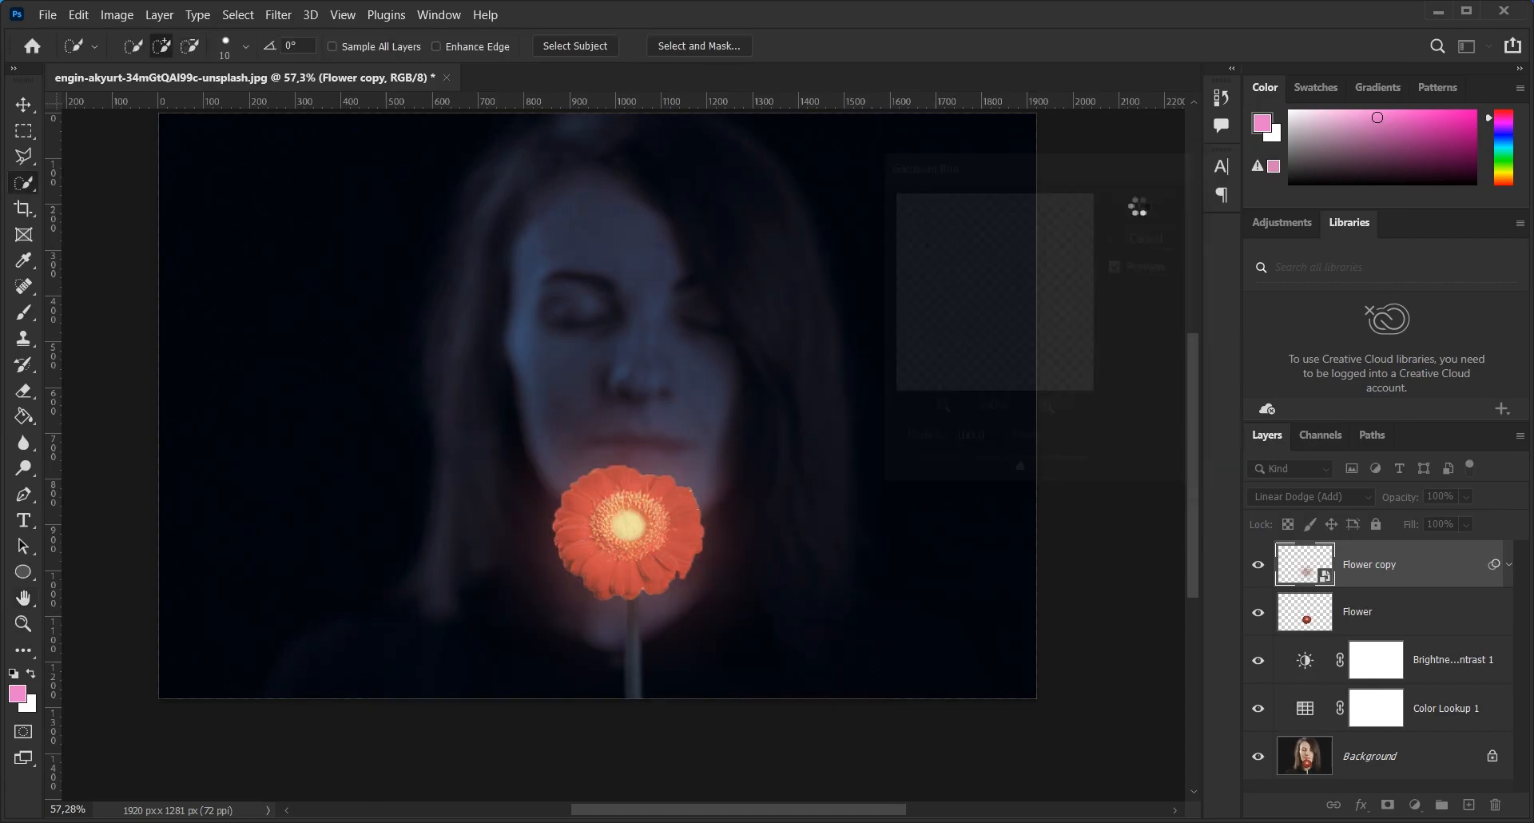
left_click(1508, 564)
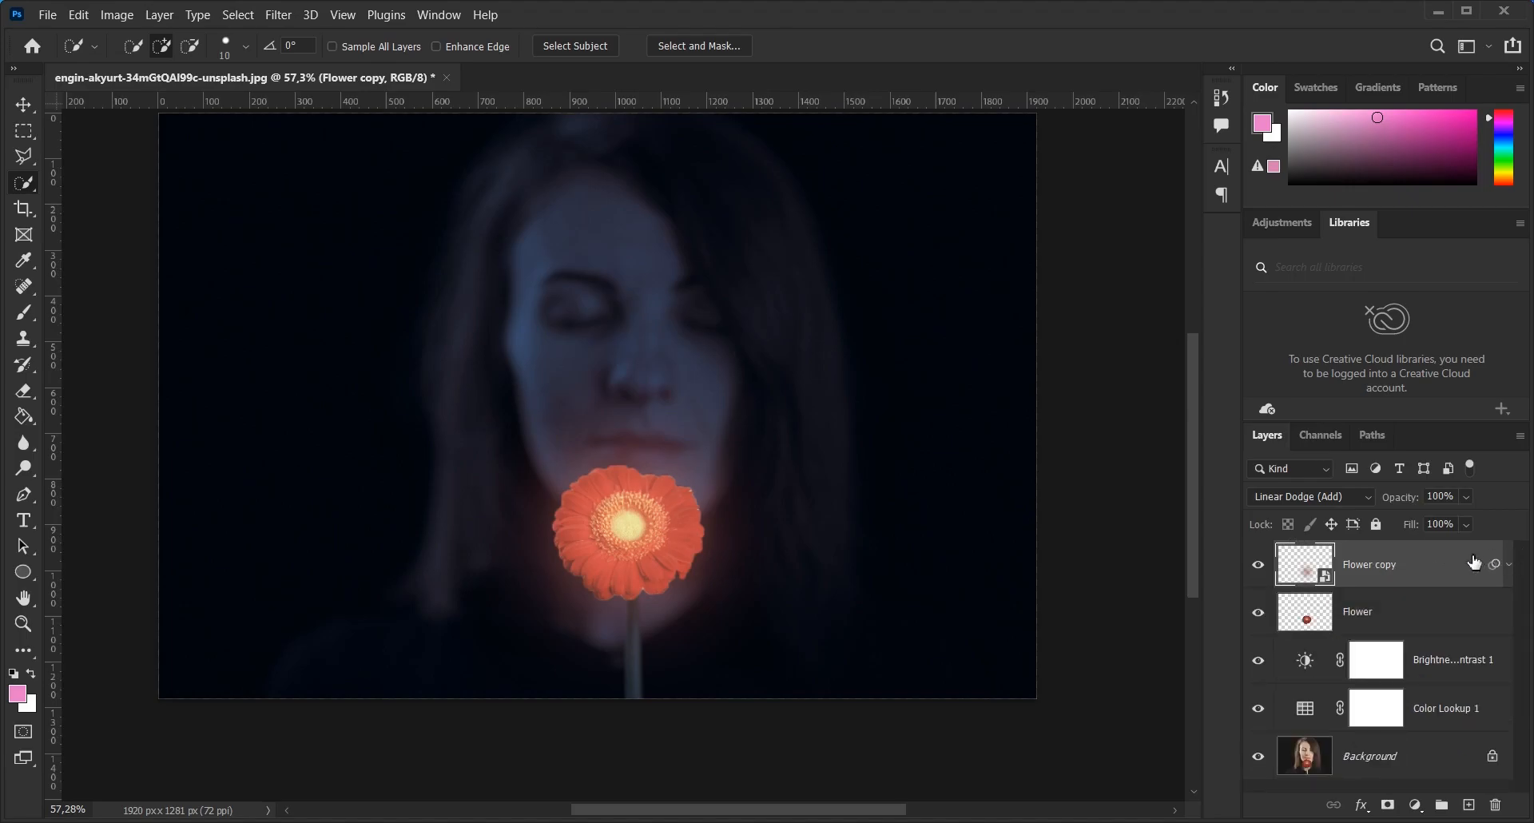
- Add two duplicates of the blurred Flower copy layer, each with a 200-pixel Gaussian Blur applied
key("ctrl+j")
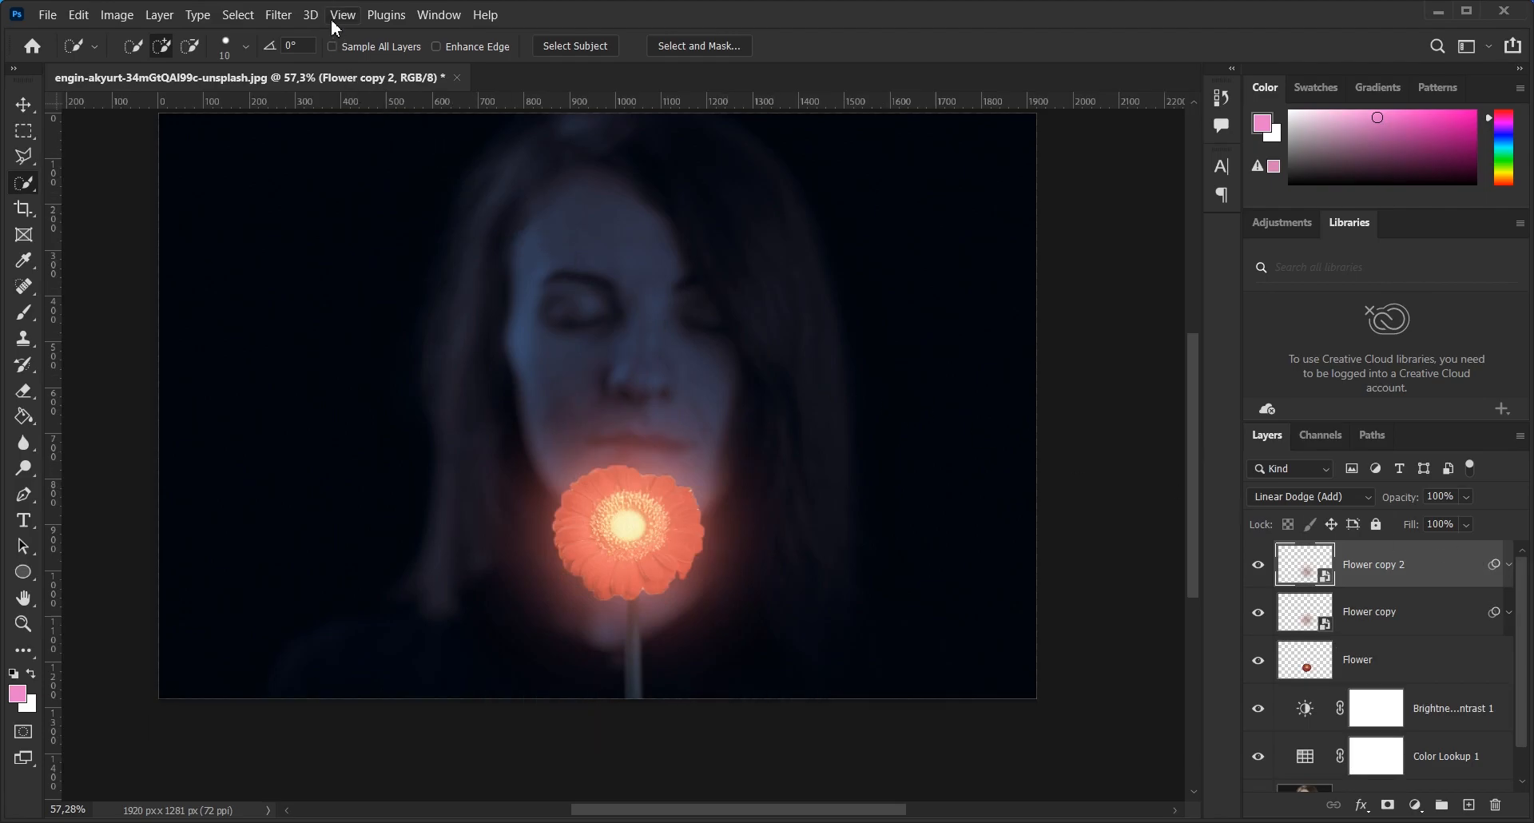
left_click(287, 16)
mouse_move(366, 254)
left_click(572, 327)
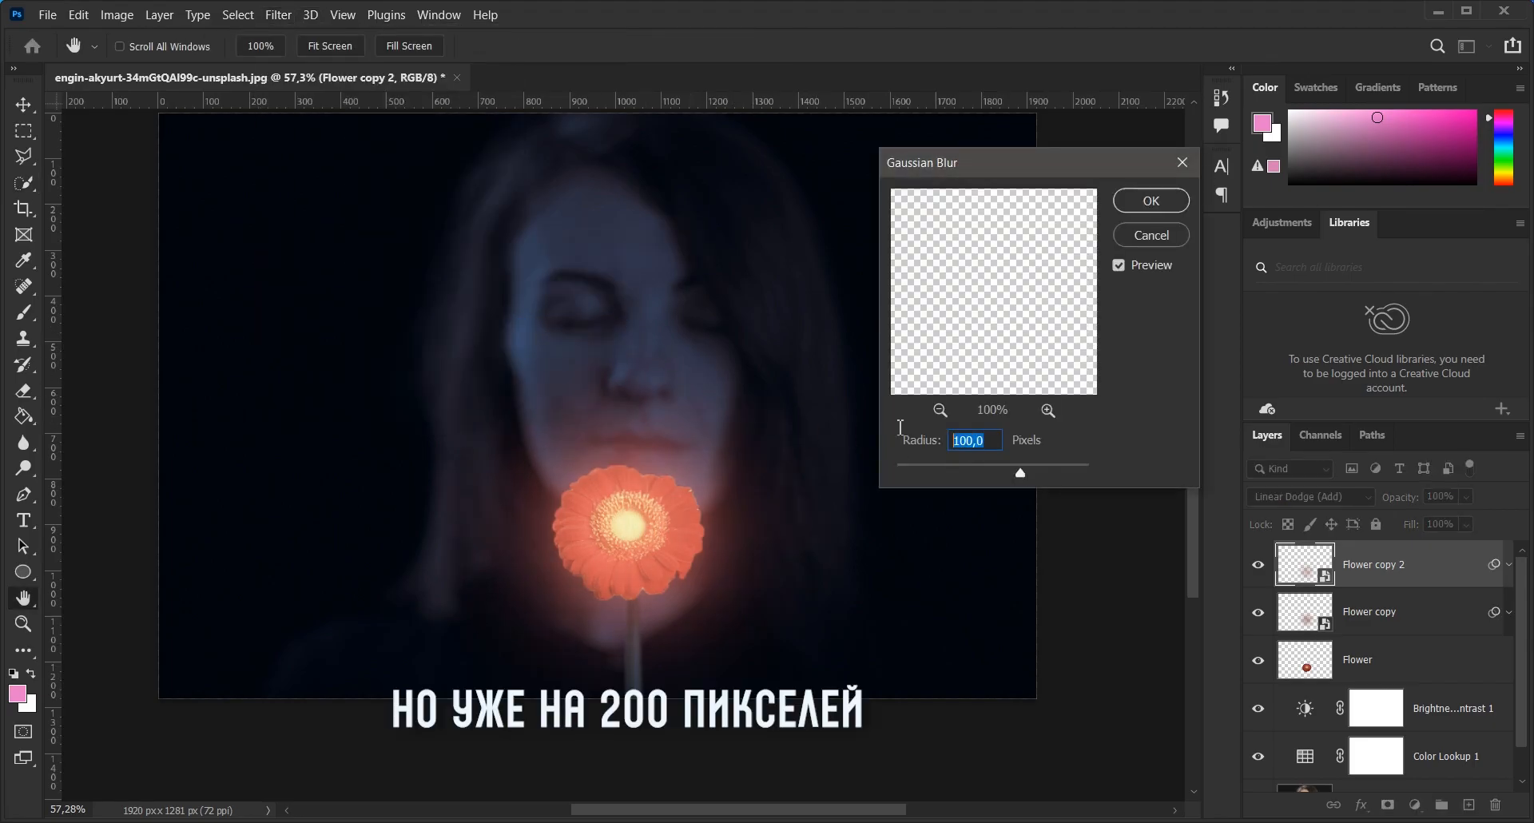
type("200")
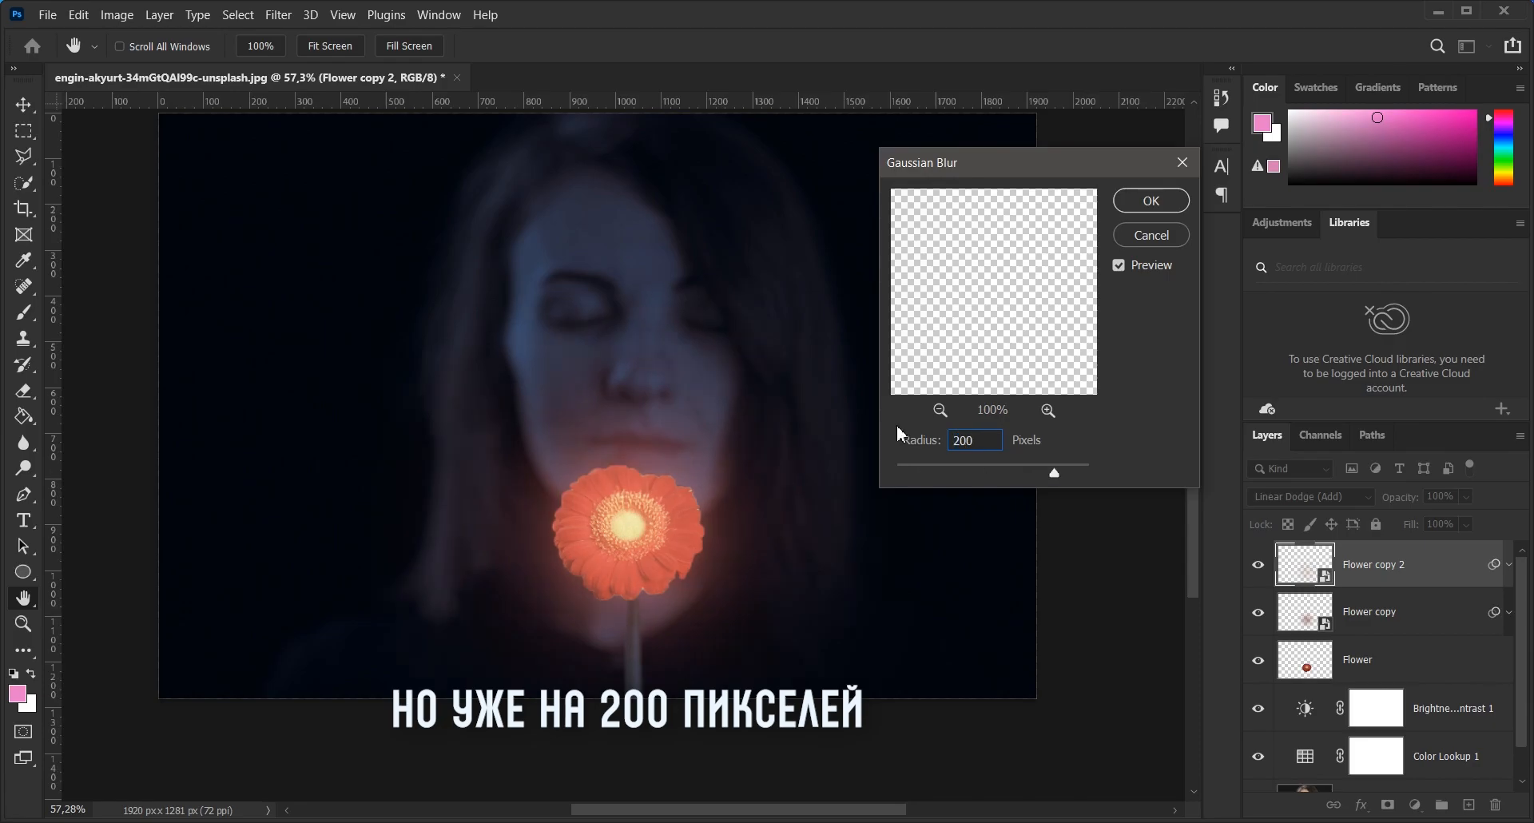
left_click(1149, 200)
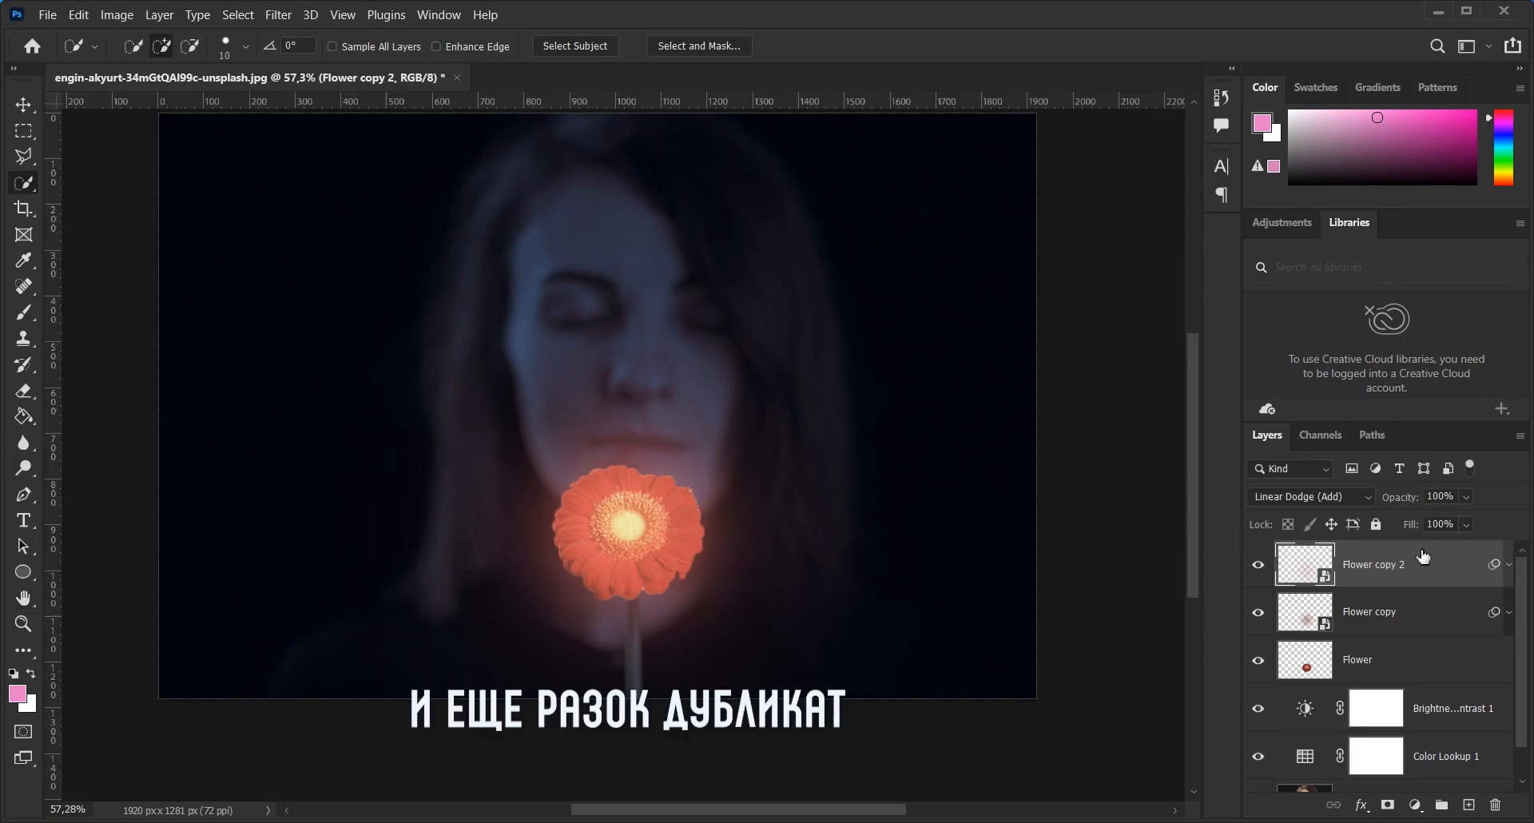
key("ctrl+j")
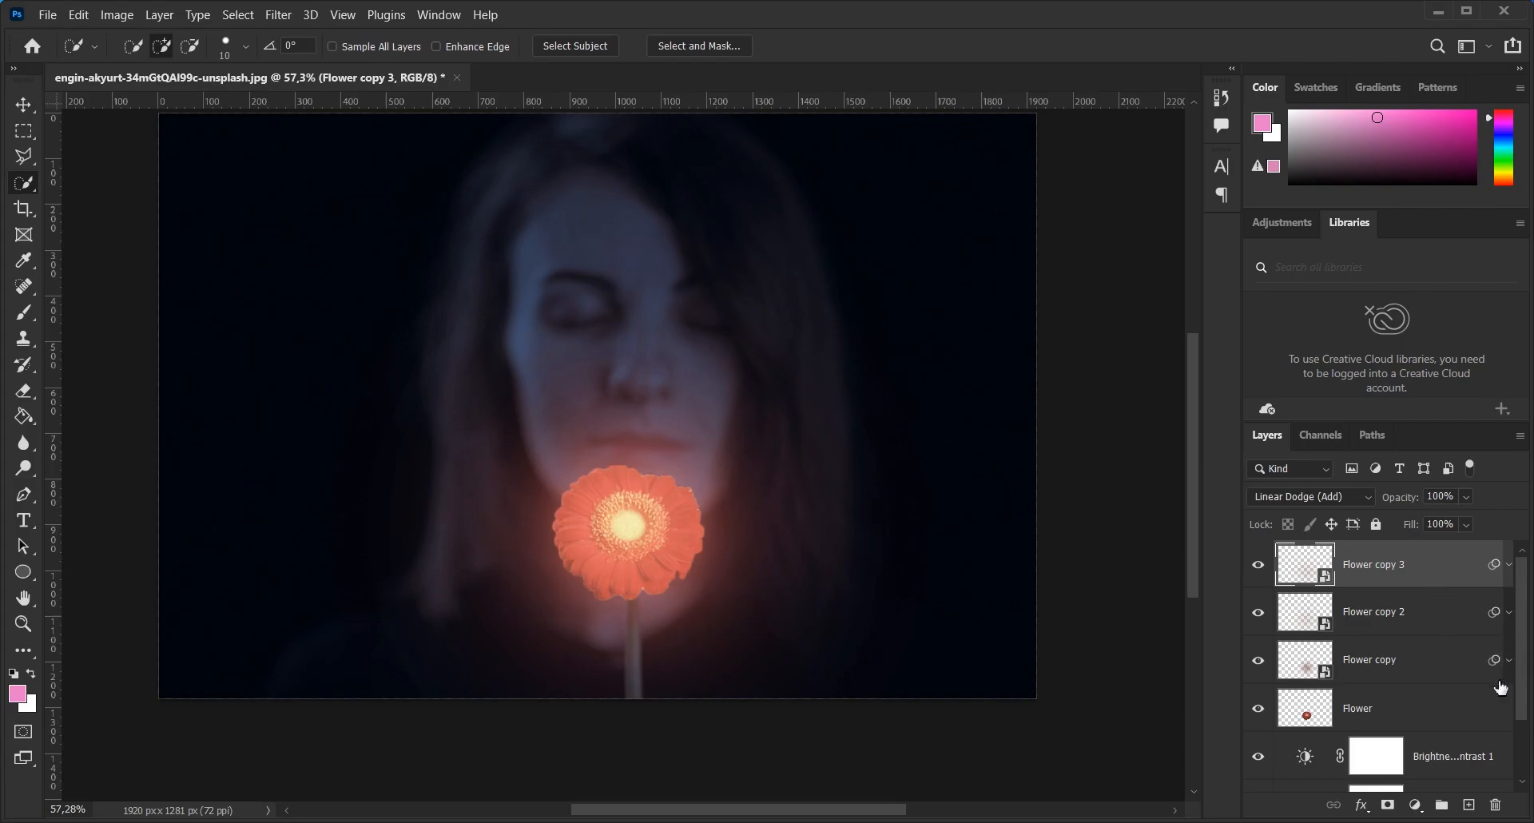
- Give the original Flower layer a red Outer Glow with Normal blending, 20% opacity, Softer technique and a size of 250 px
left_click(1436, 710)
double_click(1438, 710)
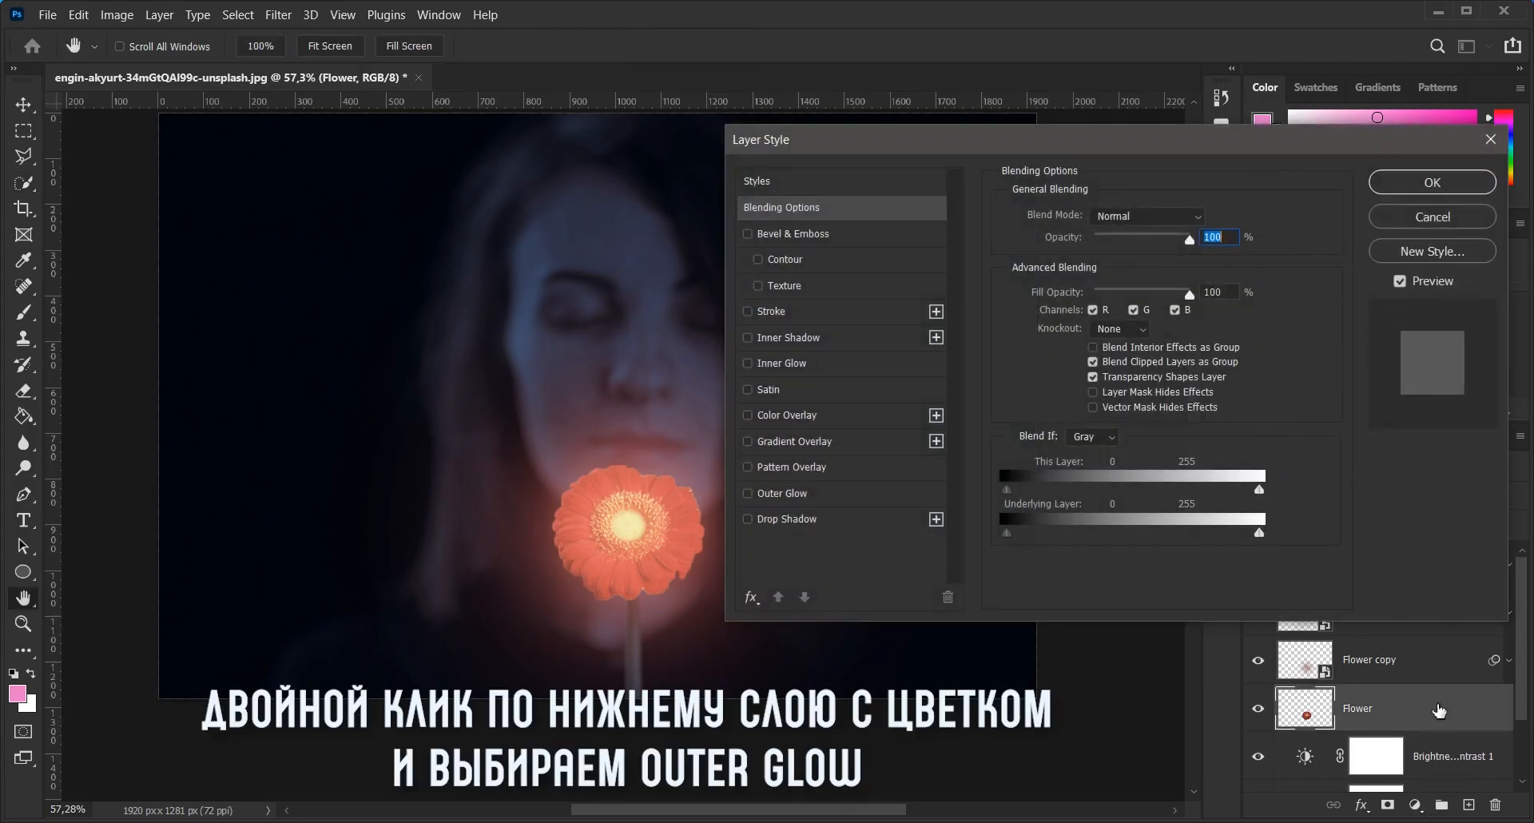
left_click(855, 490)
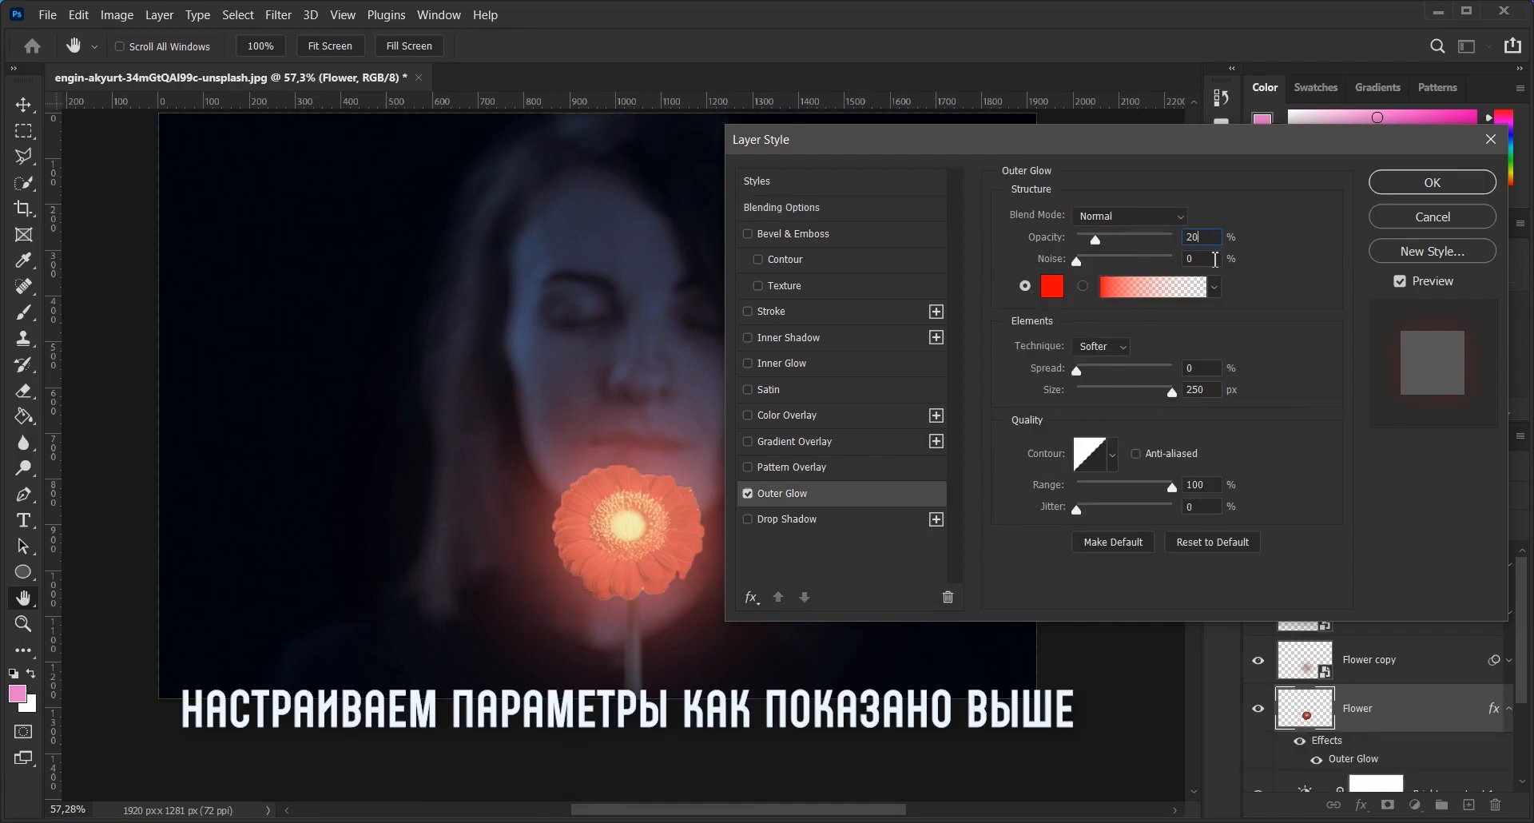
left_click(1052, 290)
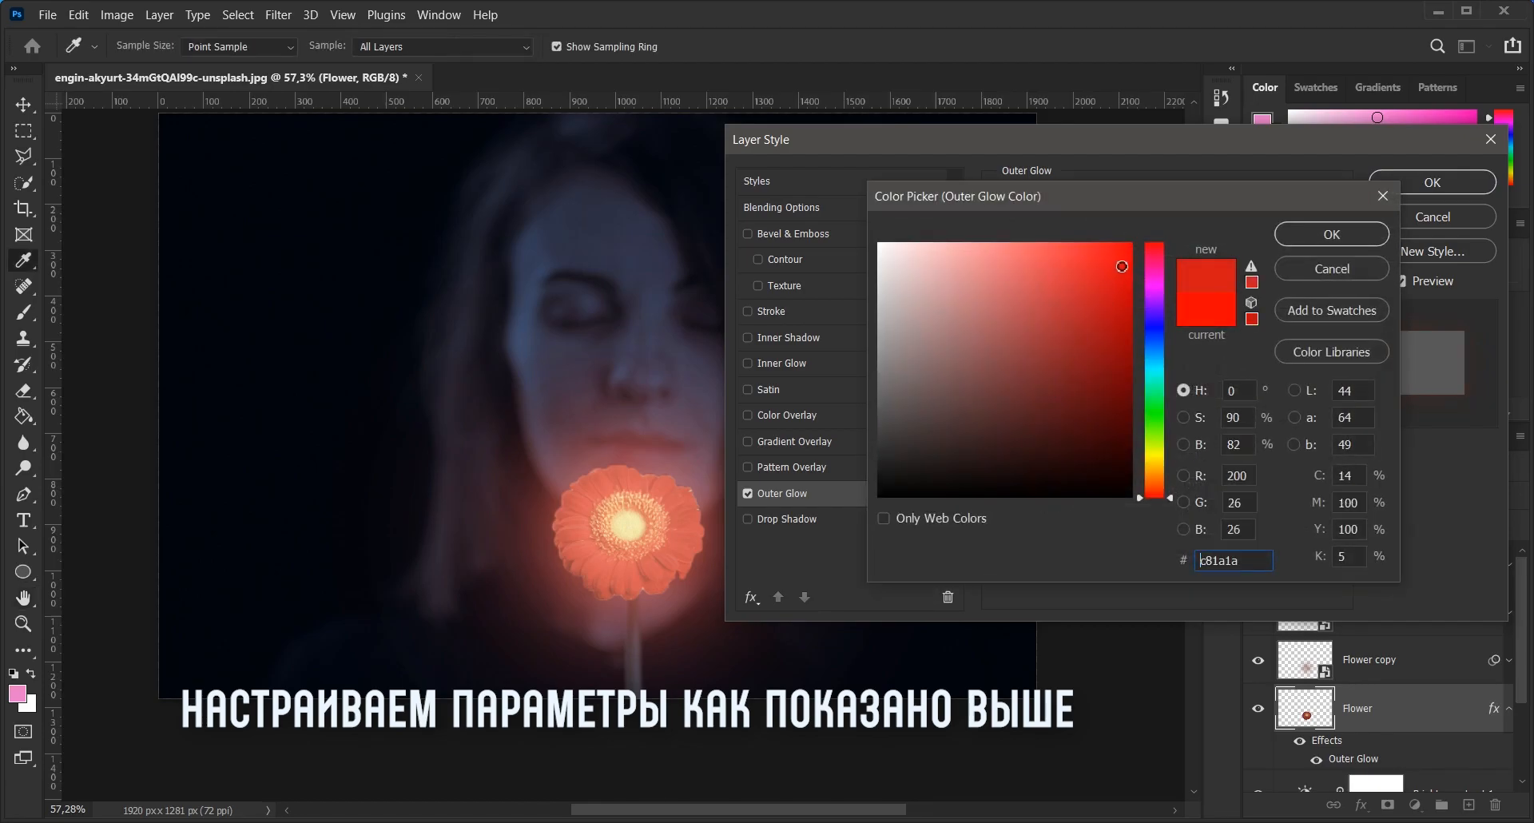
left_click(1311, 238)
left_click(1211, 390)
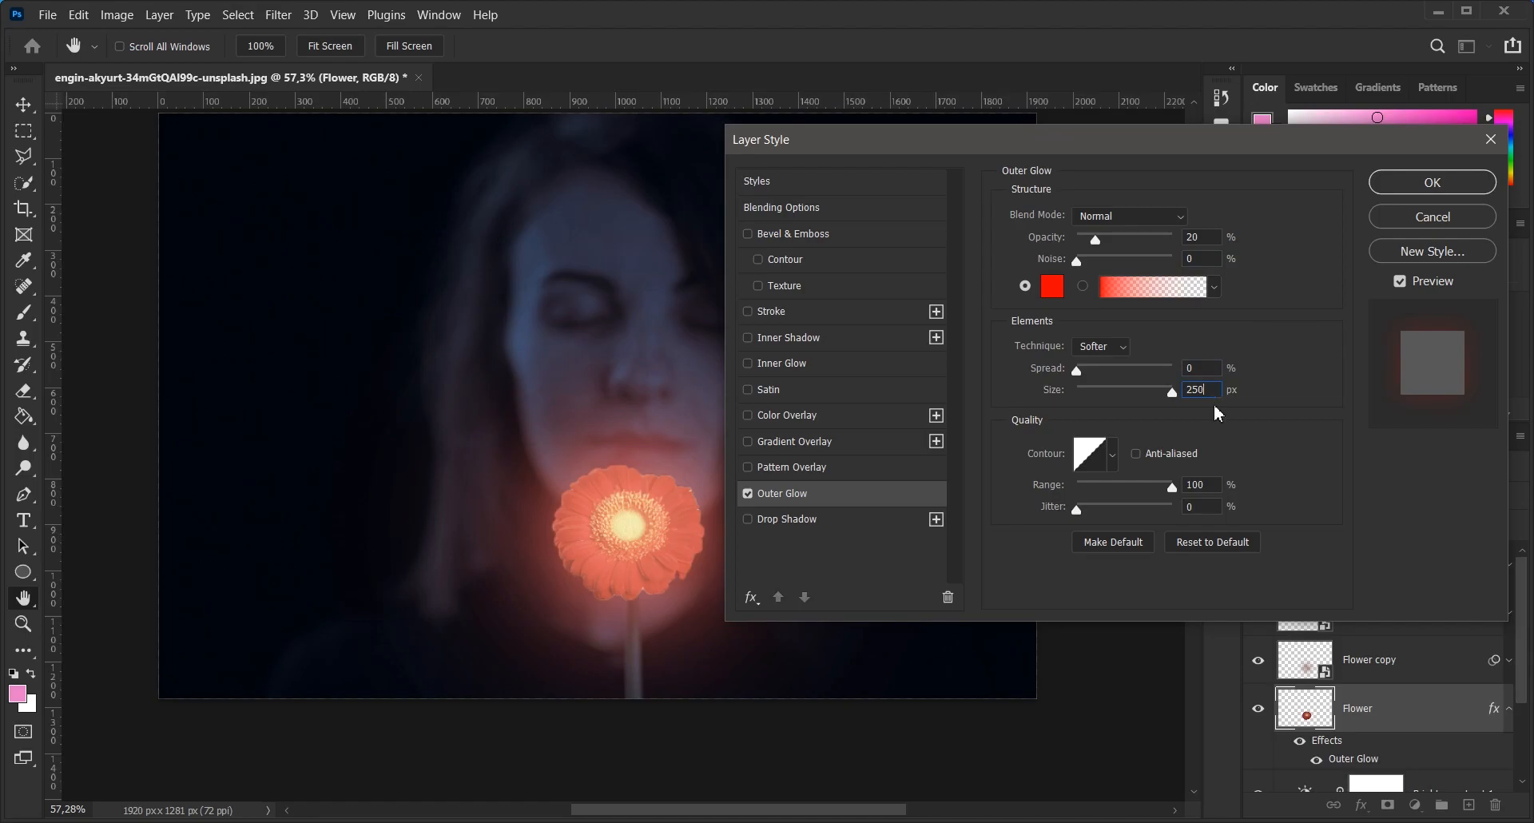
left_click(1398, 190)
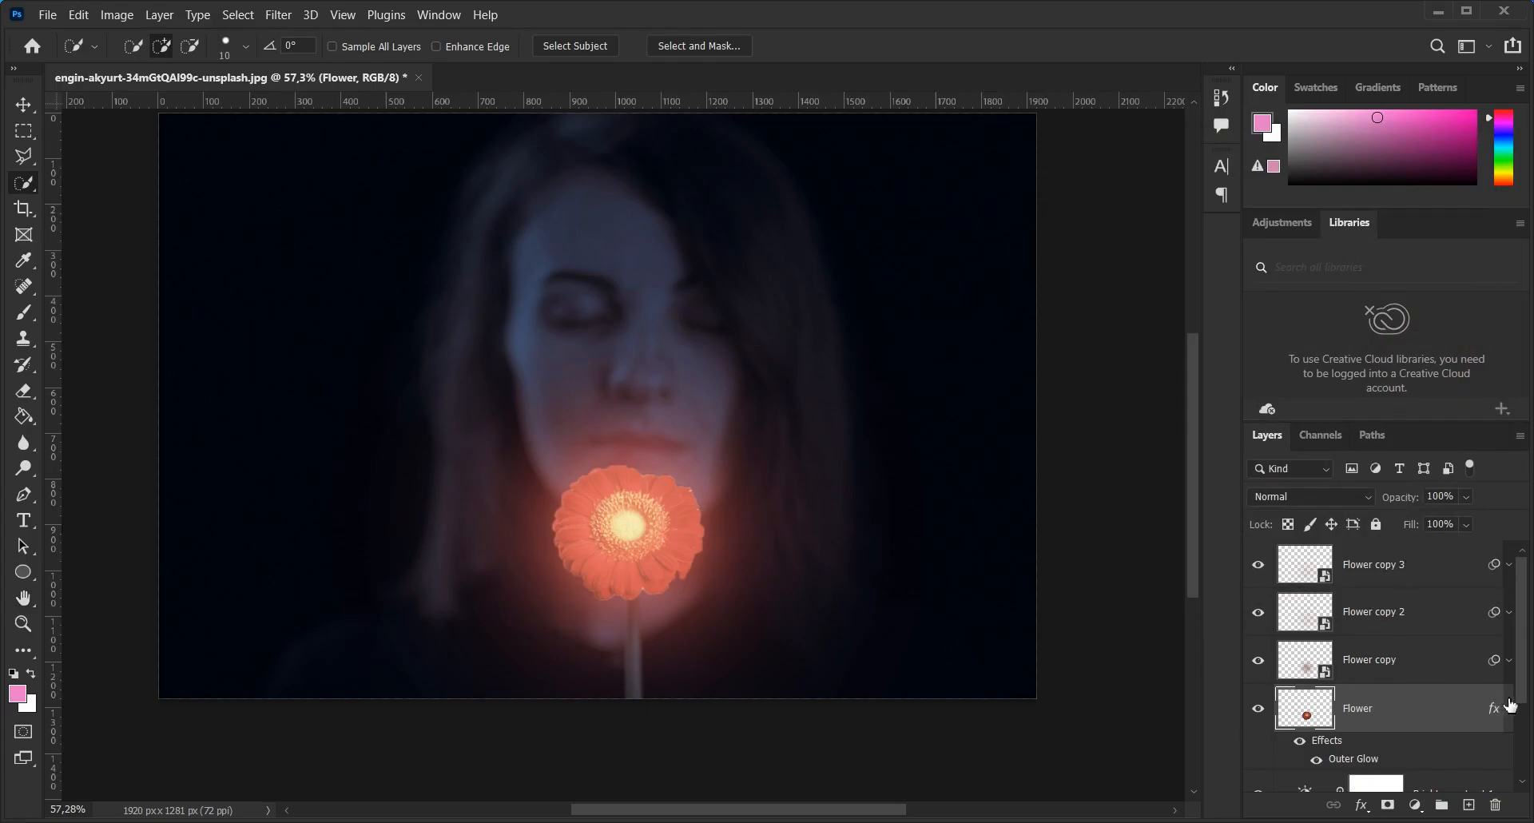
- Collapse the Flower layer's effects list and group the Flower layer with its three copies
left_click(1509, 706)
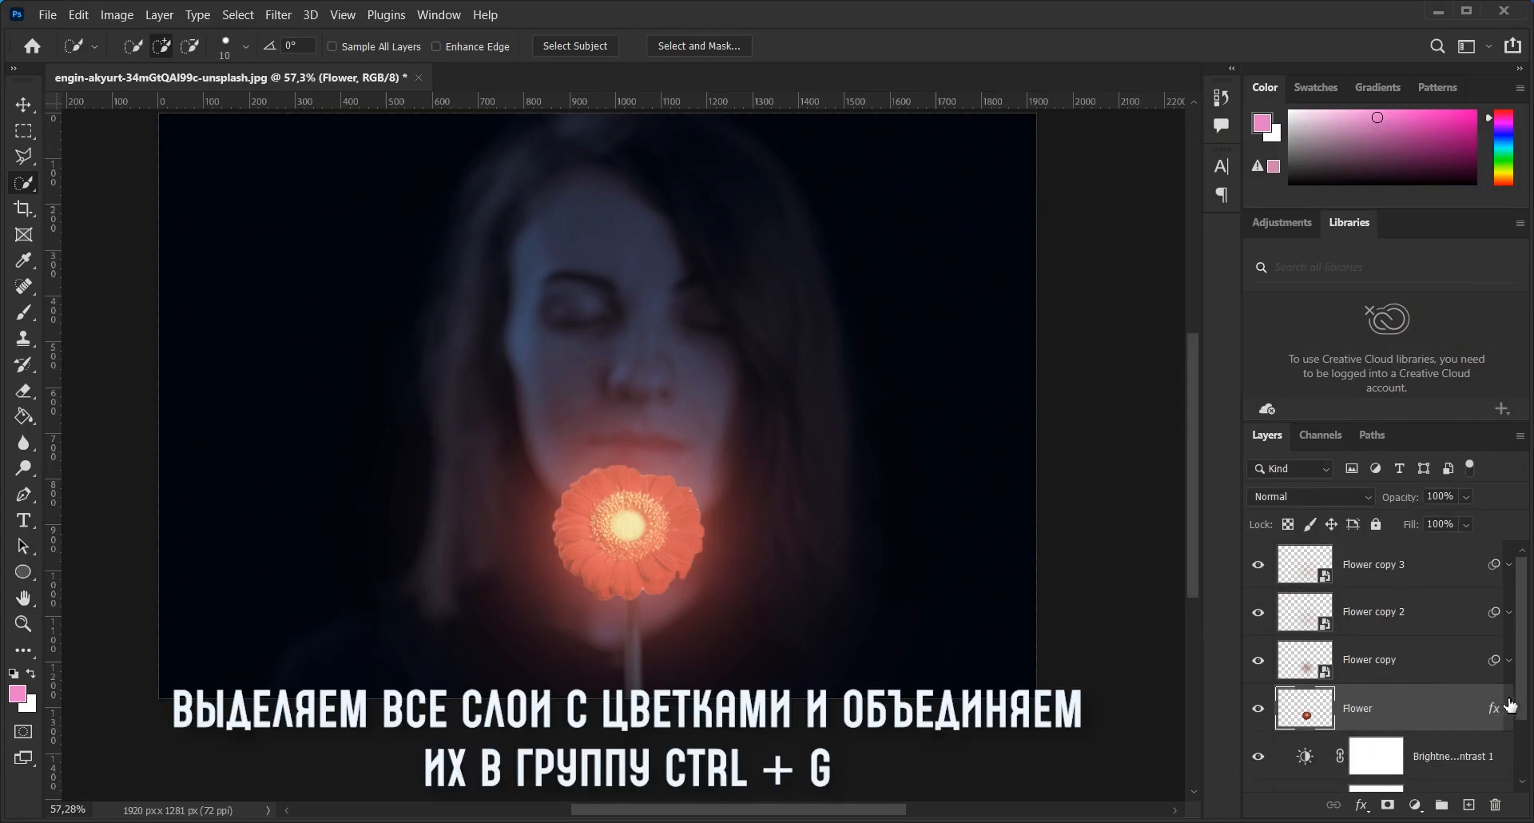
left_click(1452, 572, "shift")
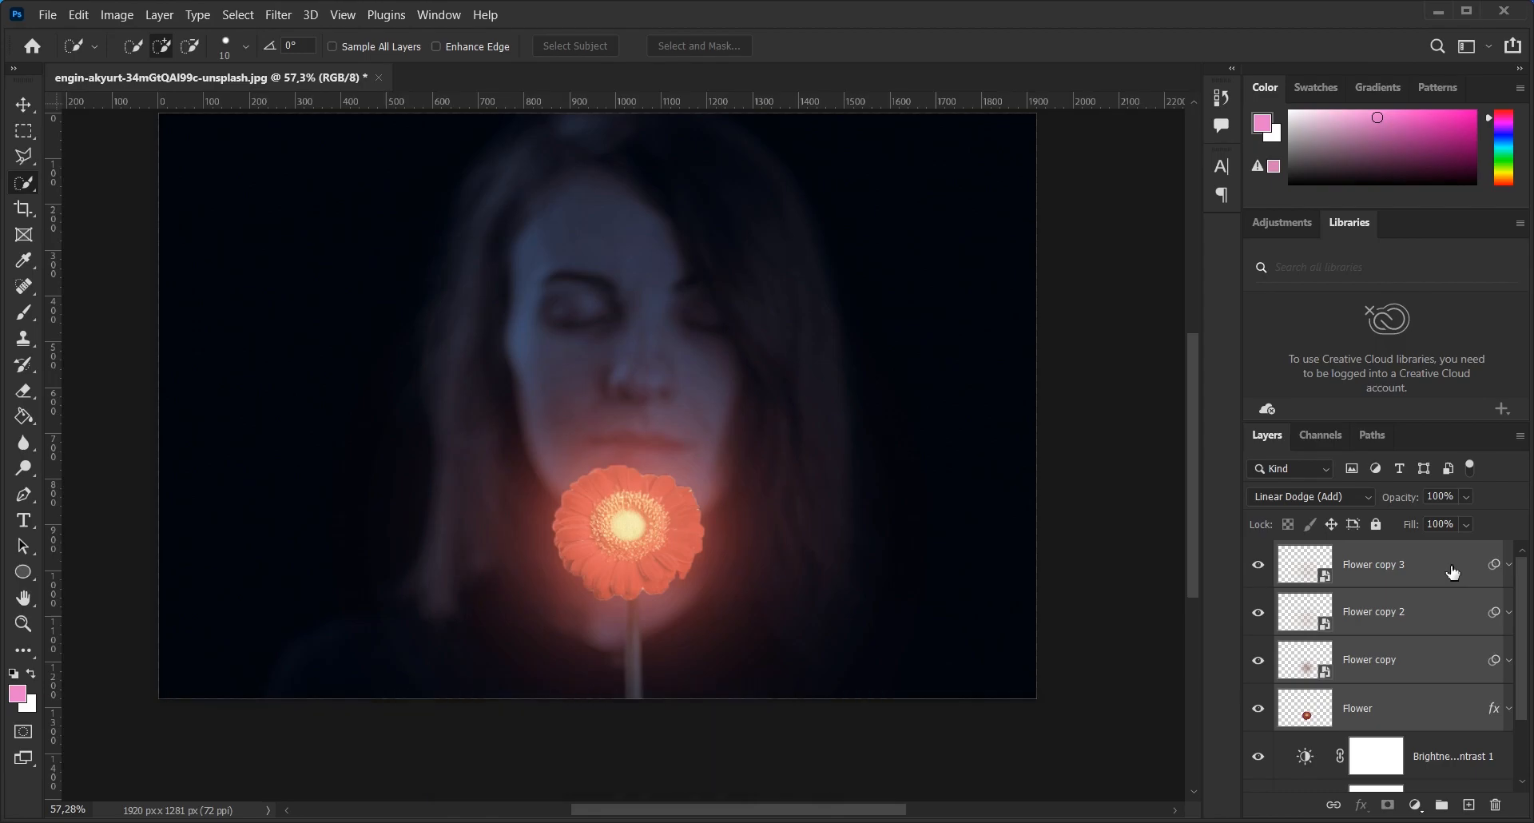
key("ctrl+g")
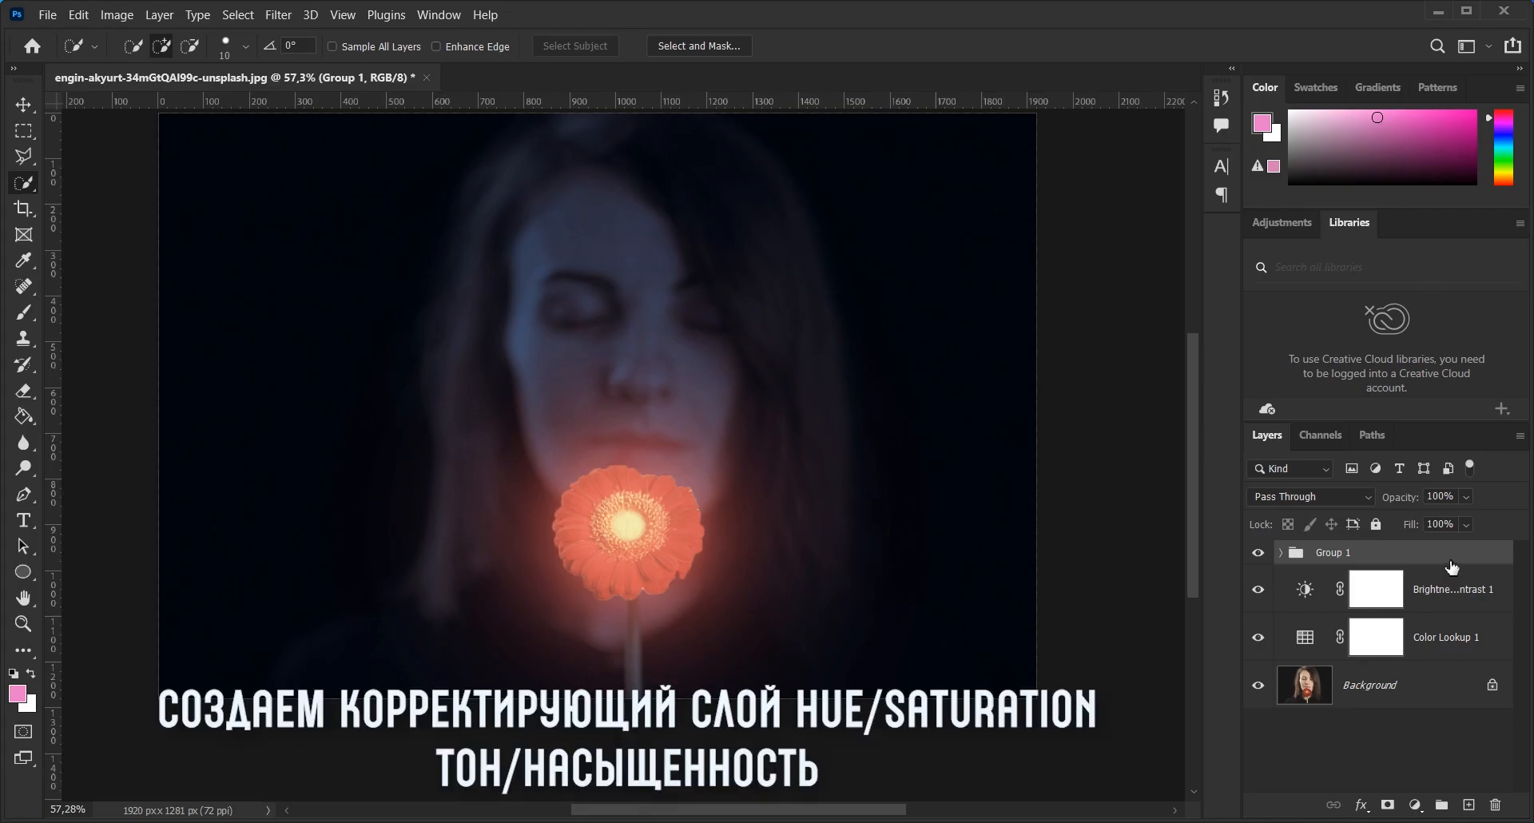
- Add a Hue/Saturation adjustment clipped to the flower group with hue -32, saturation +32 and lightness +8
left_click(1416, 805)
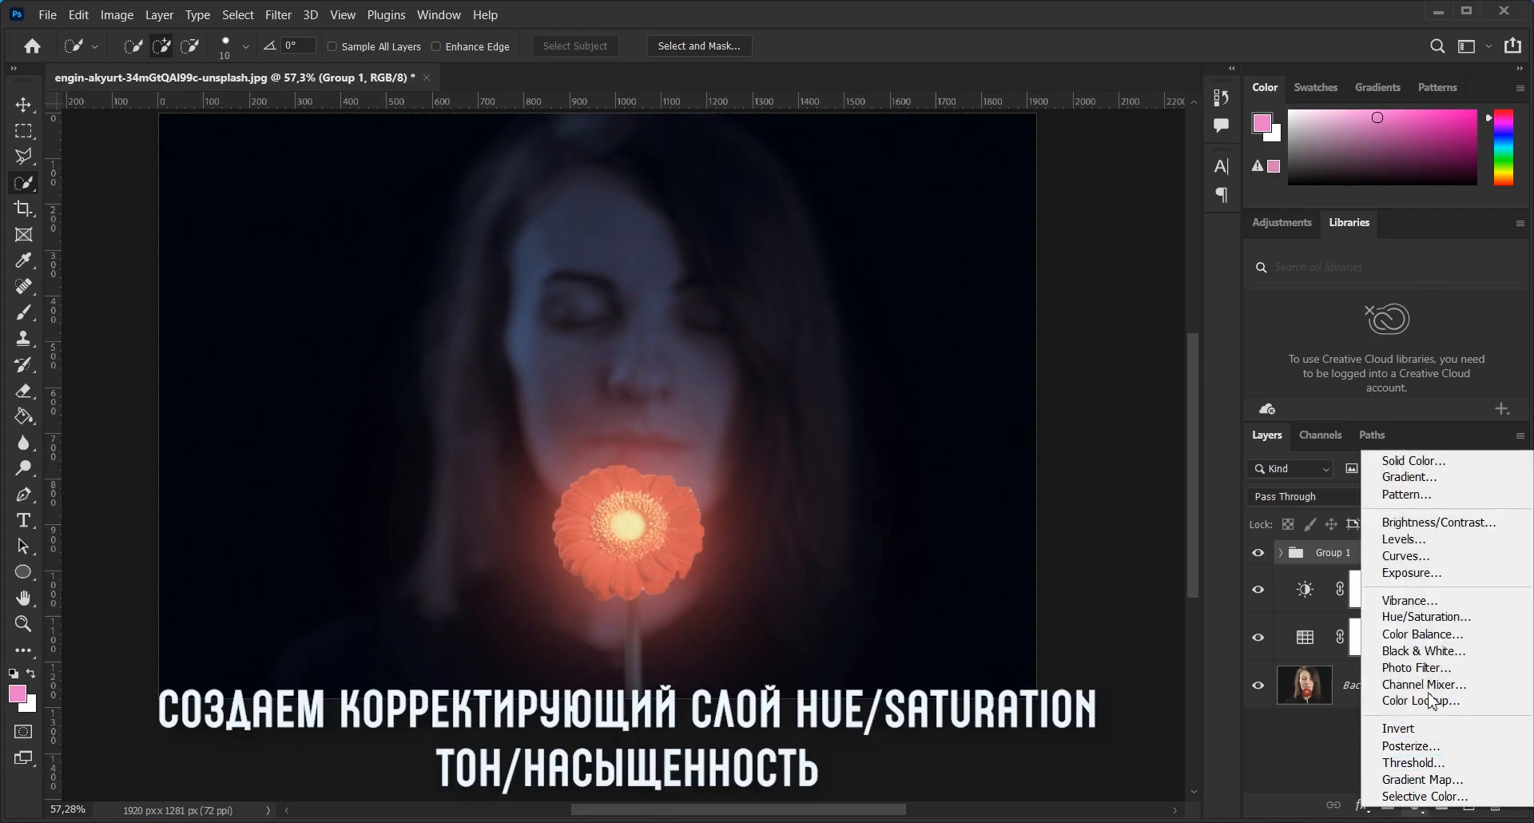
left_click(1440, 620)
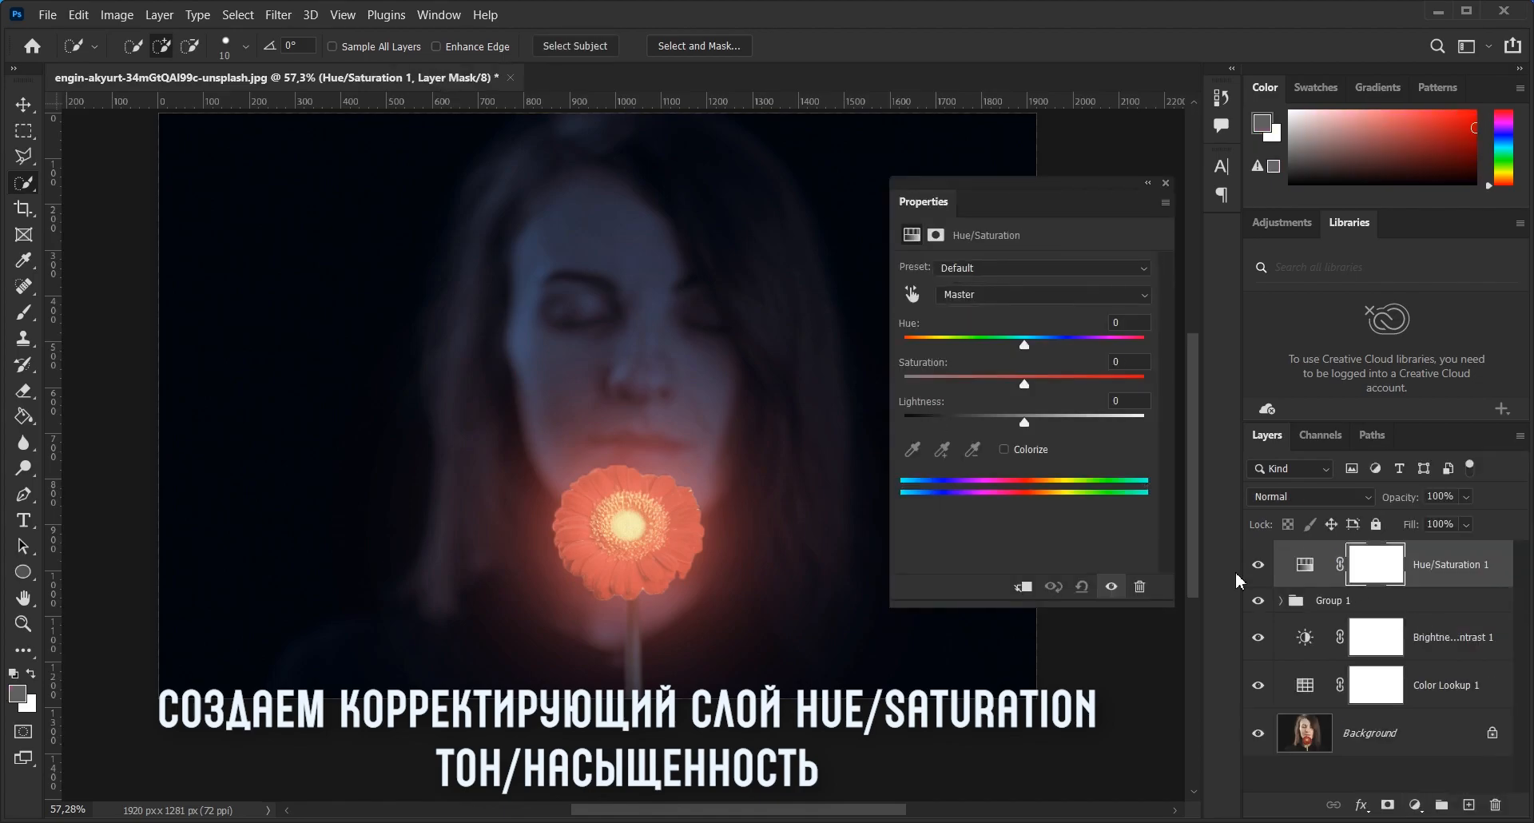
left_click(1027, 589)
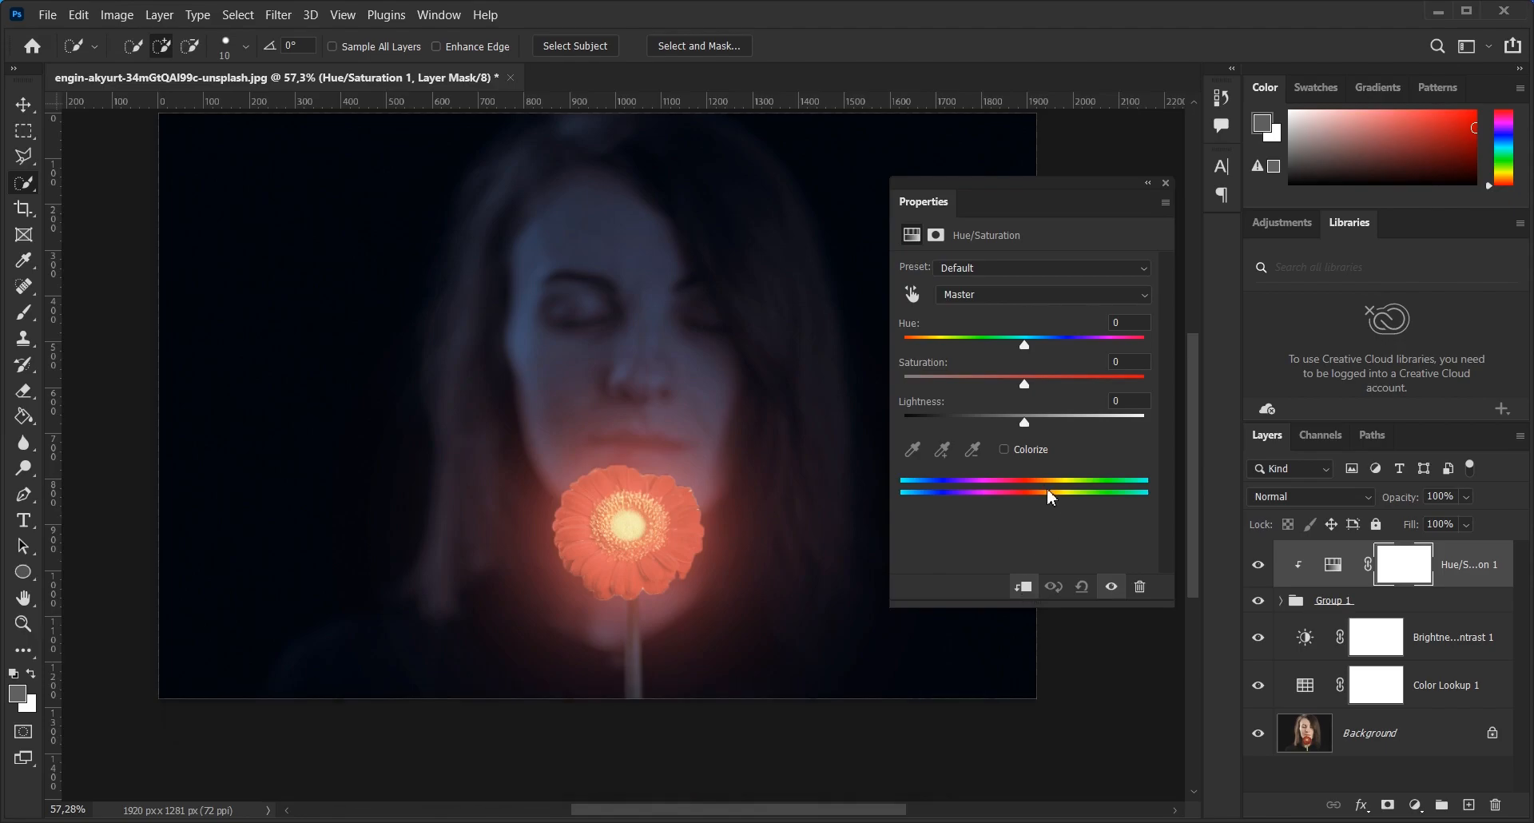
left_click_drag(1024, 346, 1043, 382)
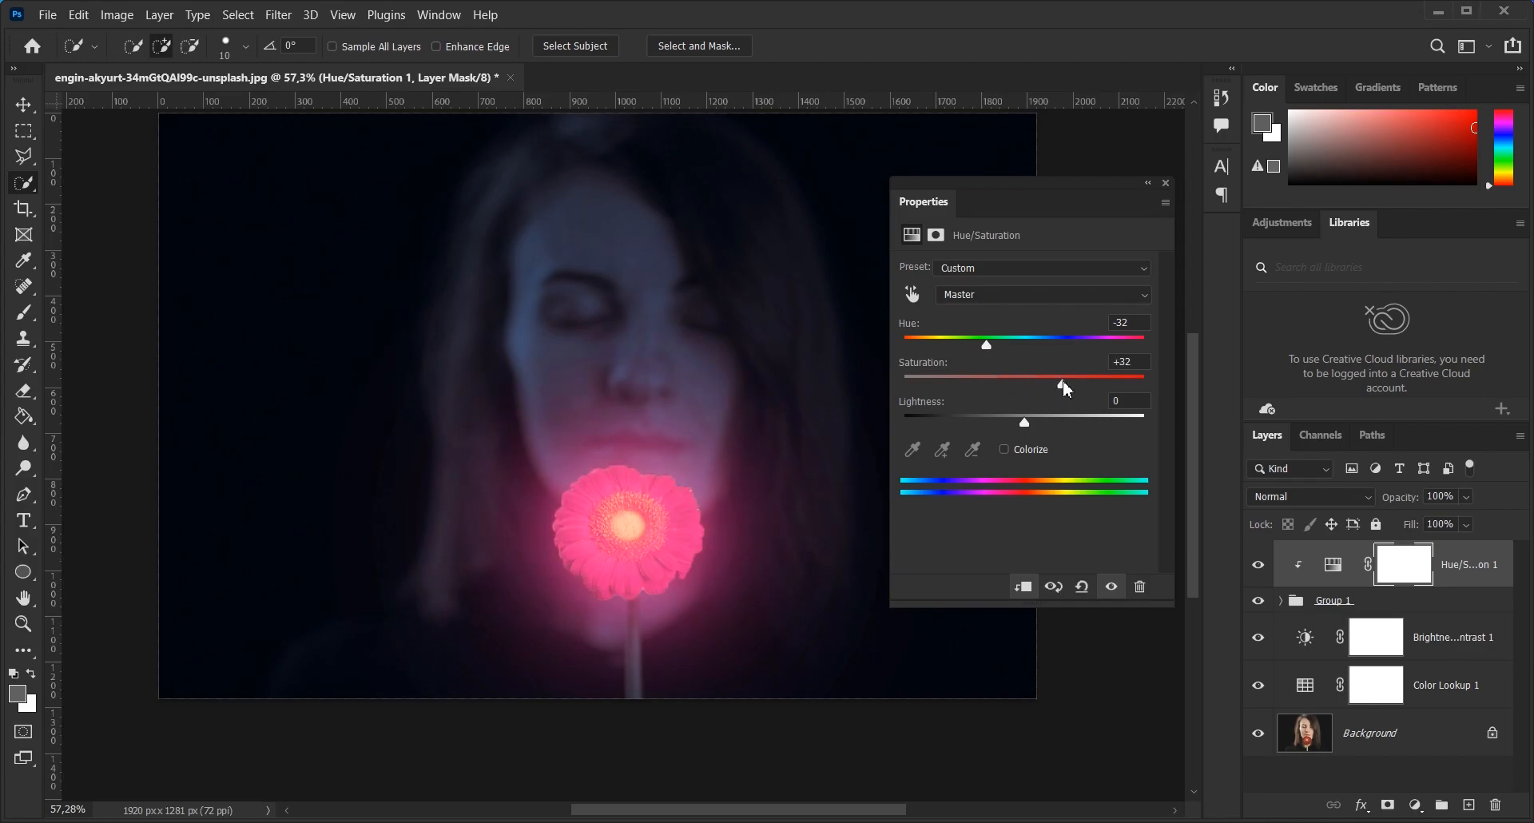
mouse_move(1033, 421)
left_mouse_down()
mouse_move(1060, 418)
mouse_move(997, 422)
mouse_move(1056, 418)
mouse_move(1038, 426)
left_mouse_up()
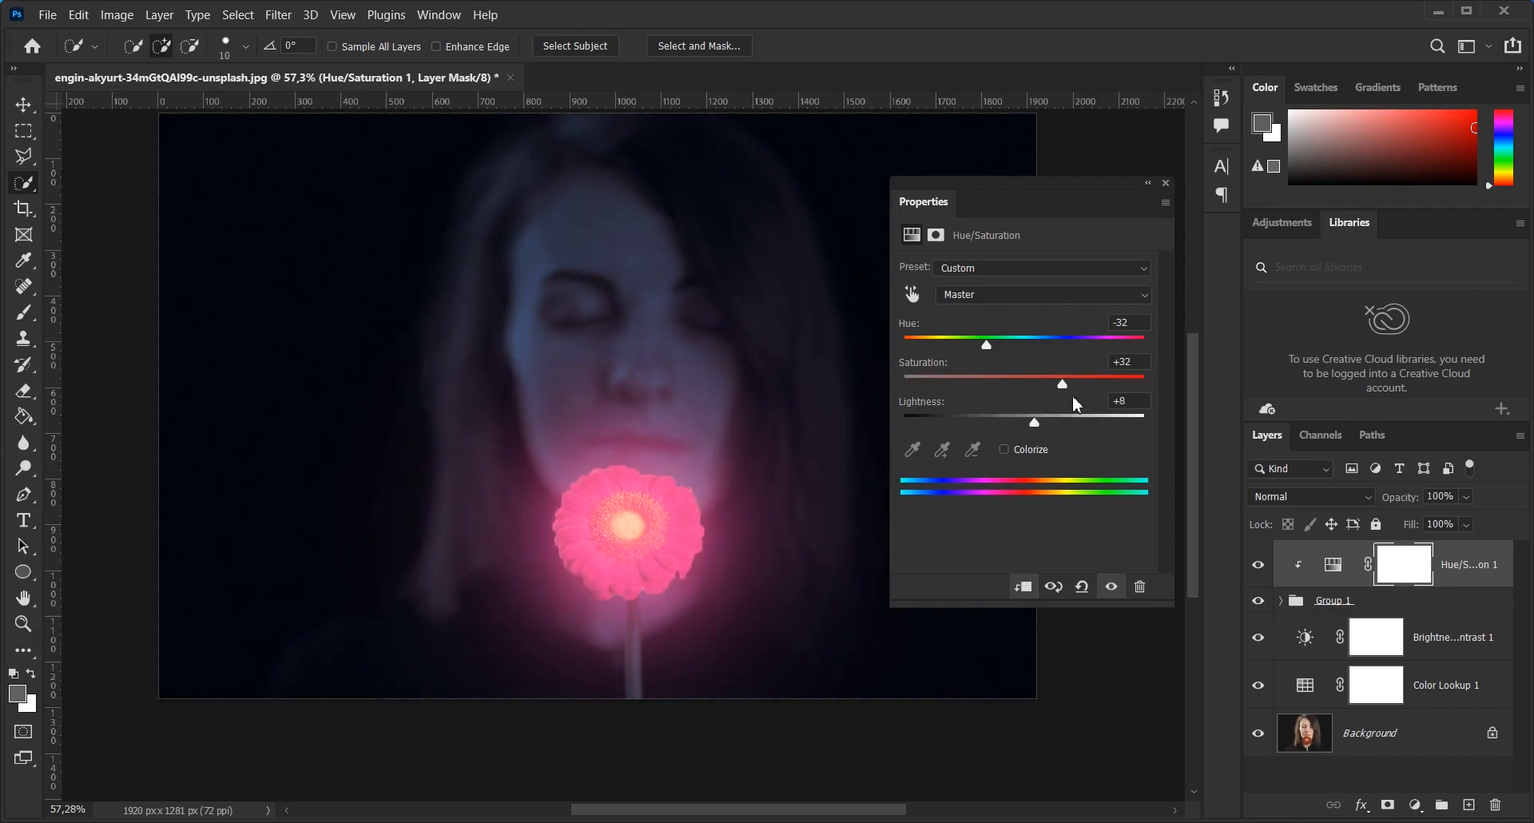
left_click(1165, 184)
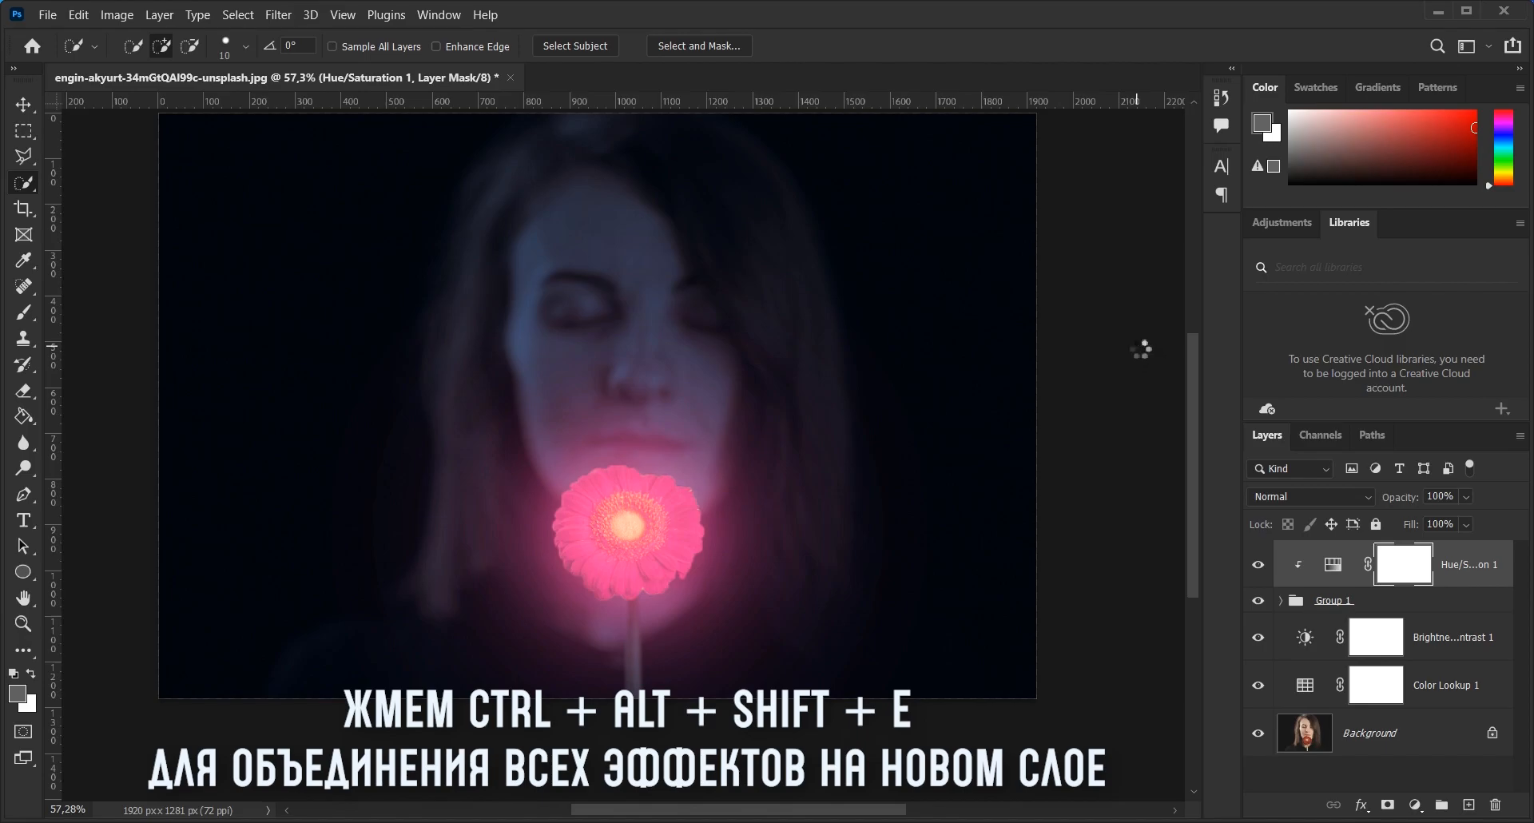
- Stamp all visible layers onto a new top layer and open it in the Camera Raw Filter
key("ctrl+alt+shift+e")
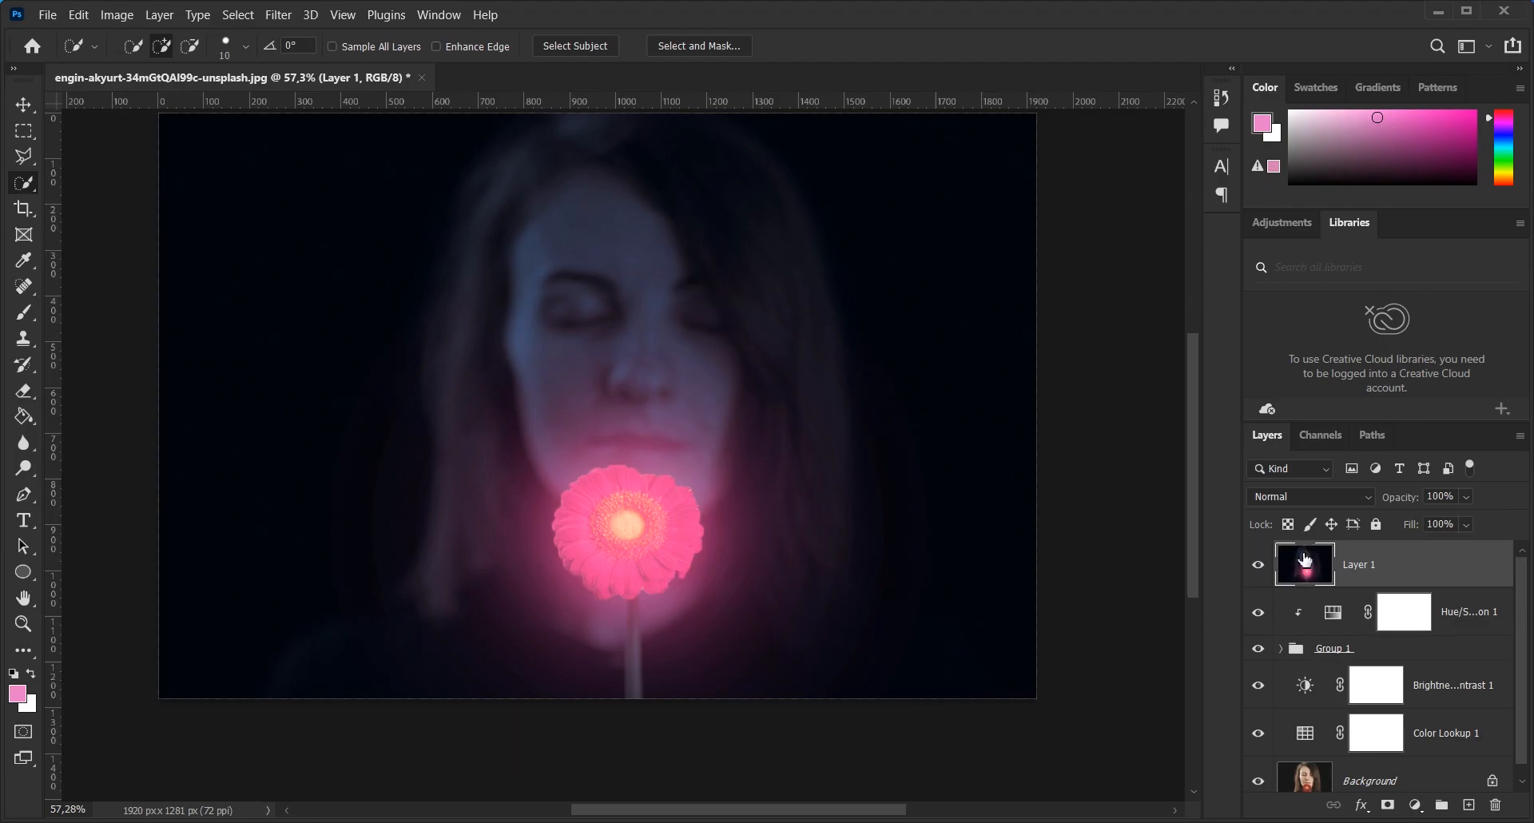
left_click(279, 17)
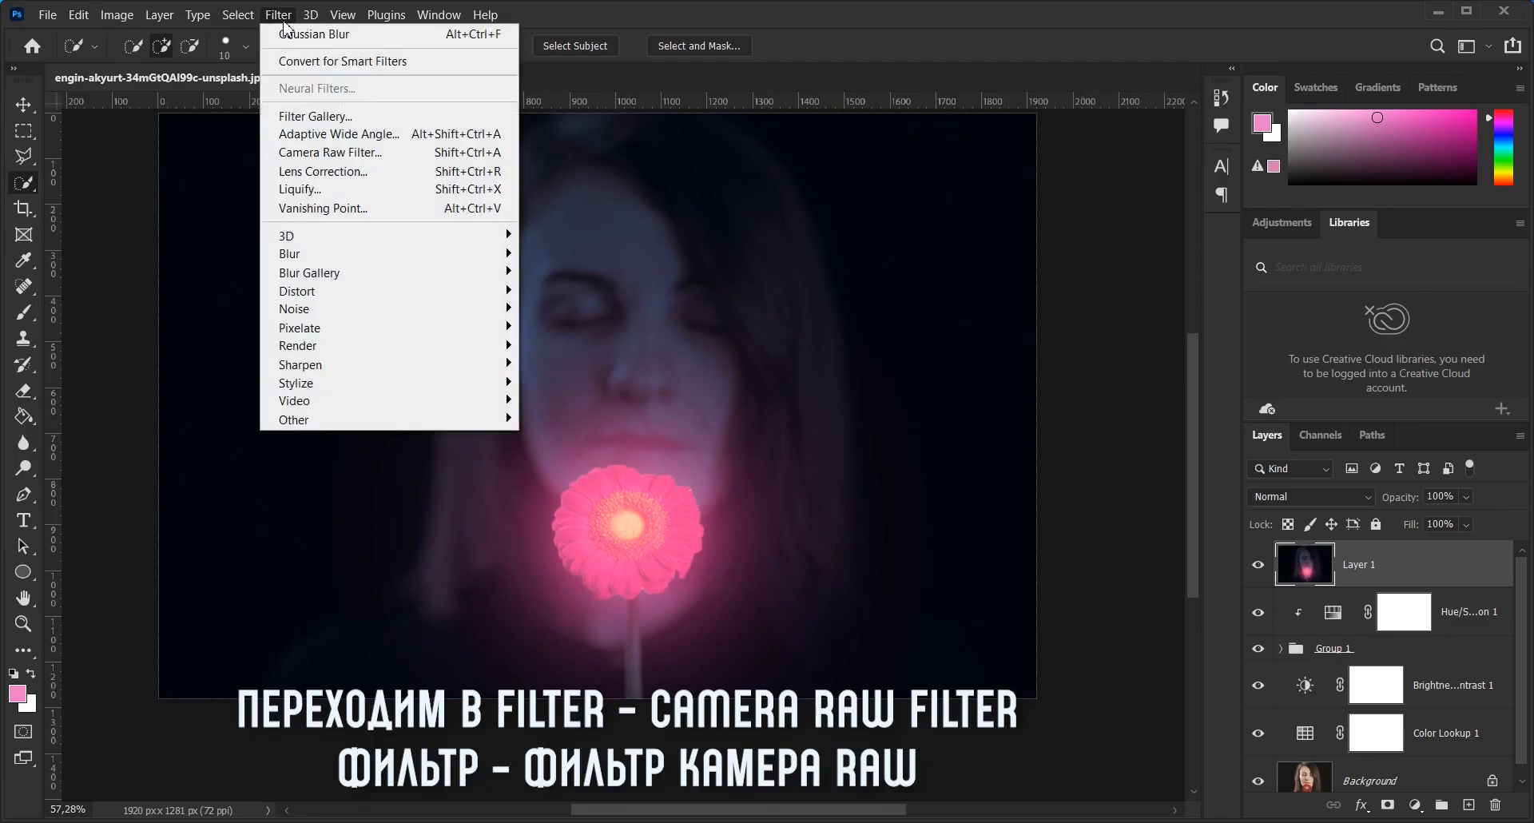
left_click(393, 153)
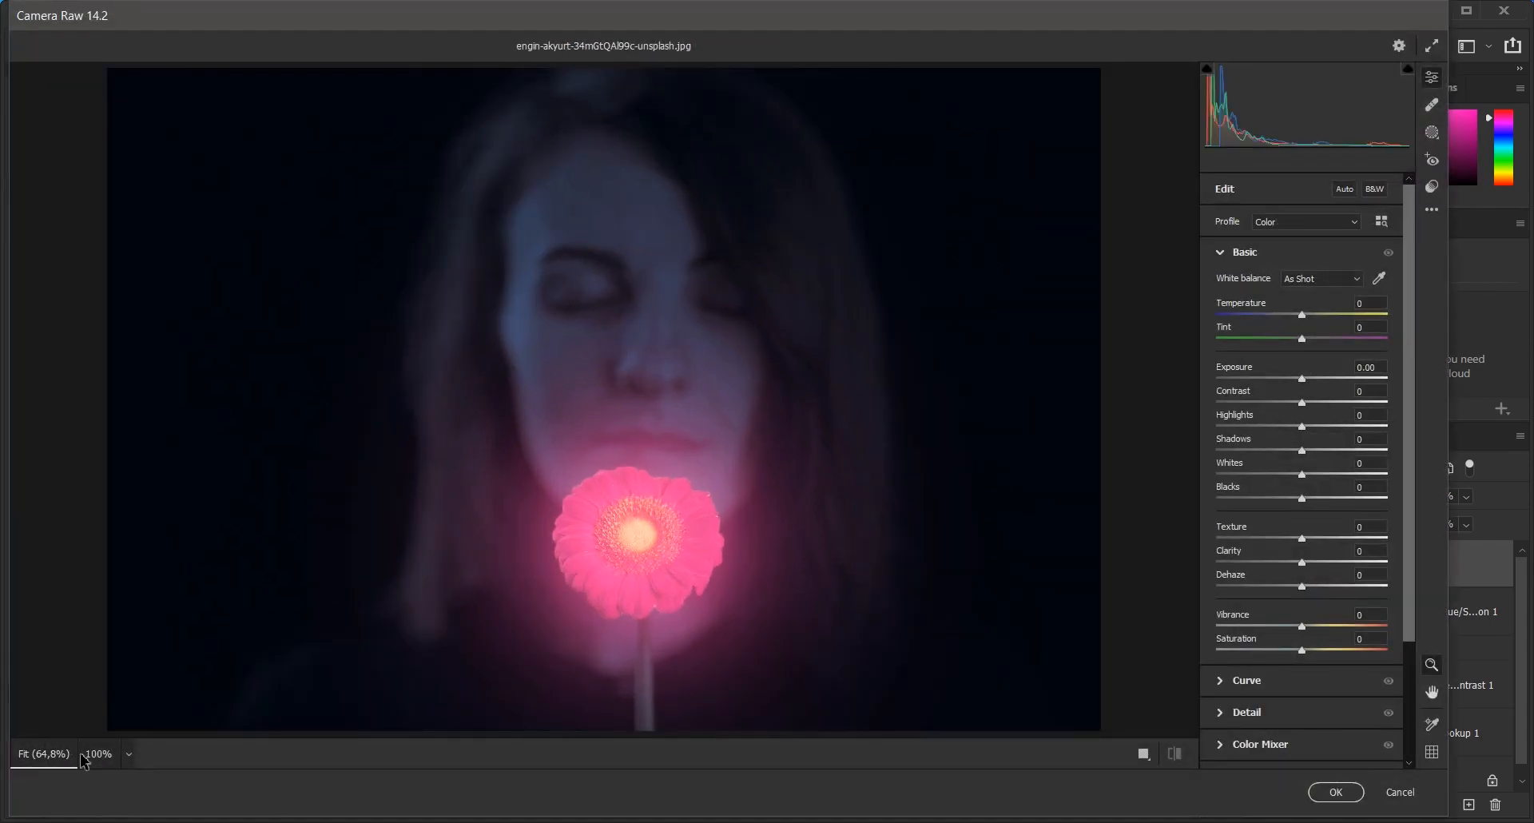
- Set the Camera Raw temperature to +17, tint to -24 and exposure to -1.75
scroll(651, 529, "down", 1)
scroll(651, 529, "down", 1)
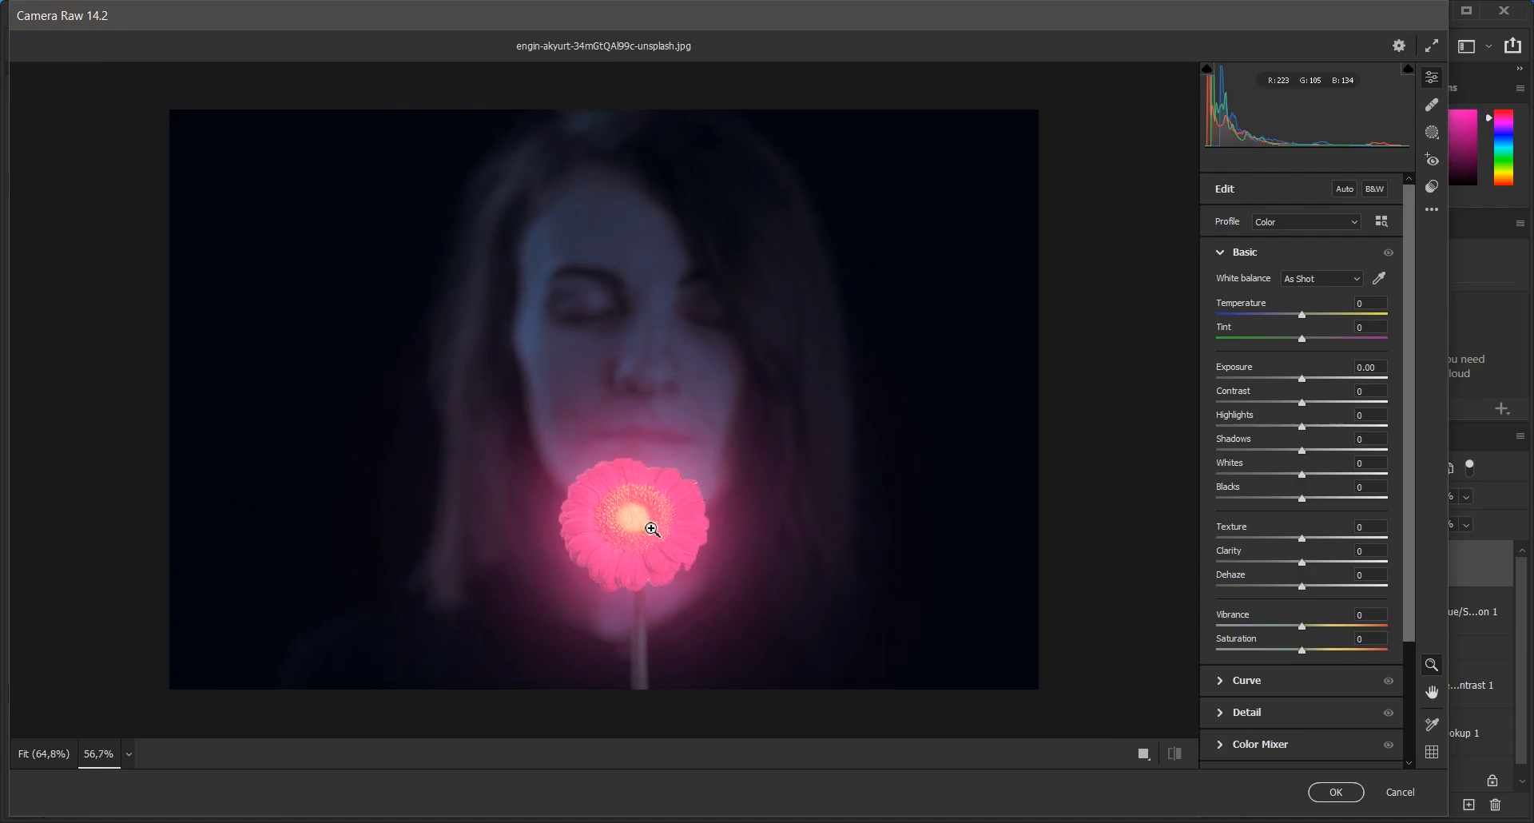
left_click_drag(645, 519, 647, 468)
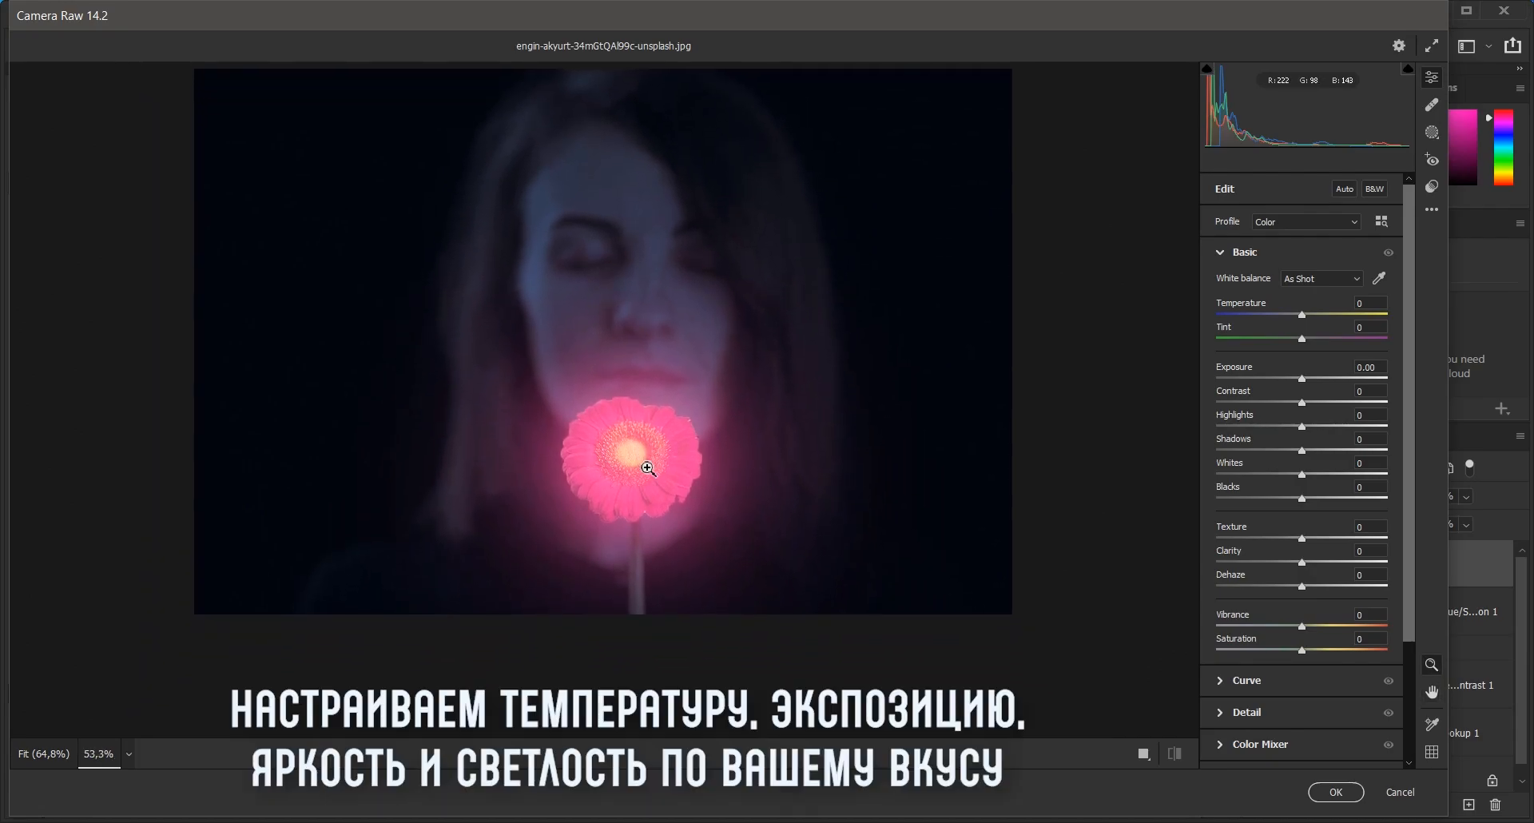
mouse_move(1302, 315)
left_mouse_down()
mouse_move(1334, 313)
mouse_move(1286, 316)
left_mouse_up()
left_click_drag(1304, 385, 1276, 382)
mouse_move(1286, 315)
left_mouse_down()
mouse_move(1315, 316)
mouse_move(1307, 340)
mouse_move(1260, 343)
mouse_move(1281, 341)
left_mouse_up()
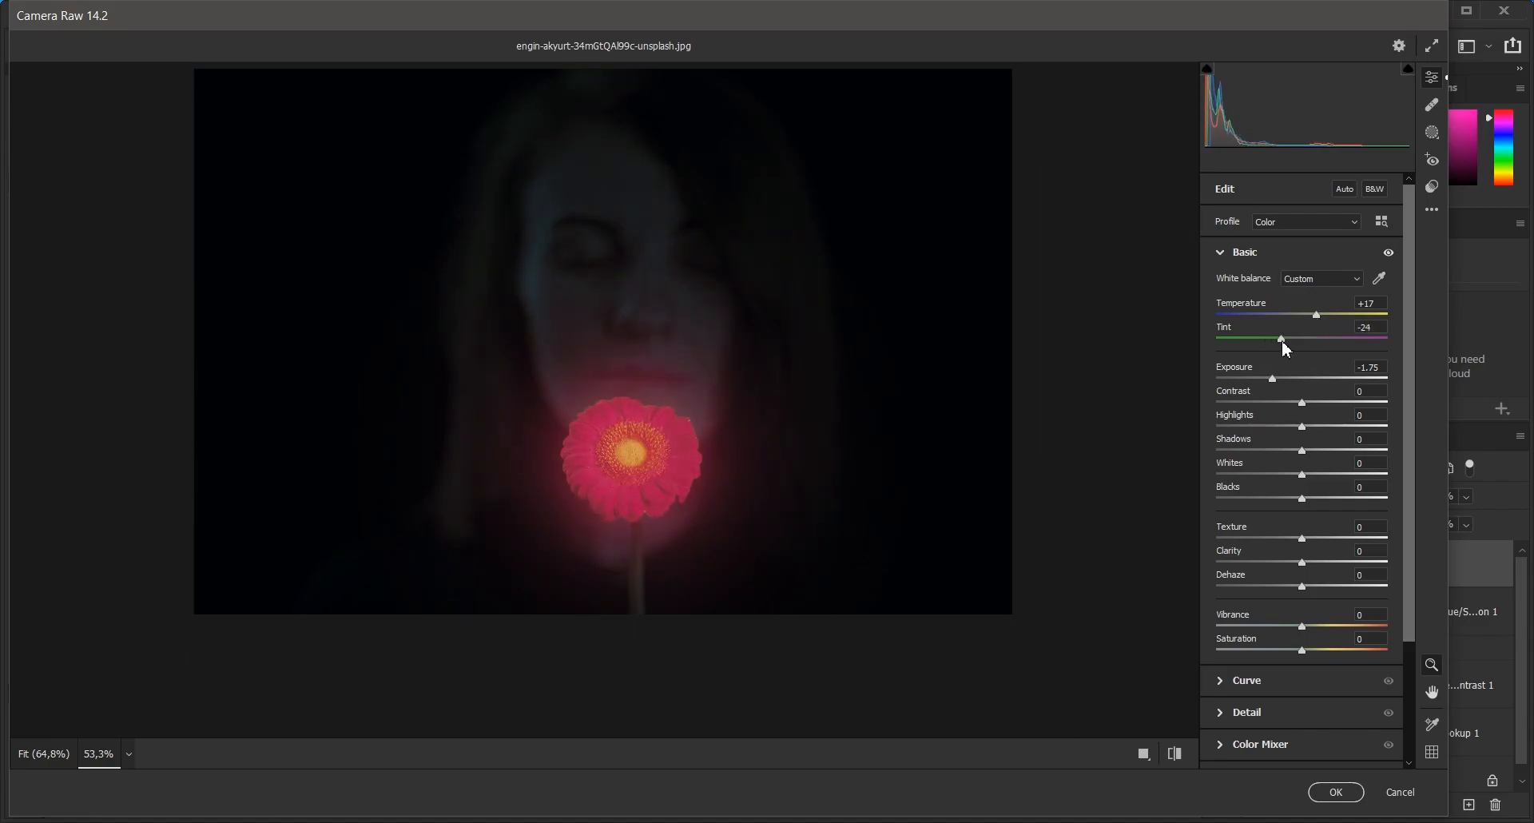
- Set contrast to +17, highlights +23, shadows -75, whites -18 and blacks +46, and apply the Camera Raw adjustments
left_click_drag(1302, 402, 1323, 431)
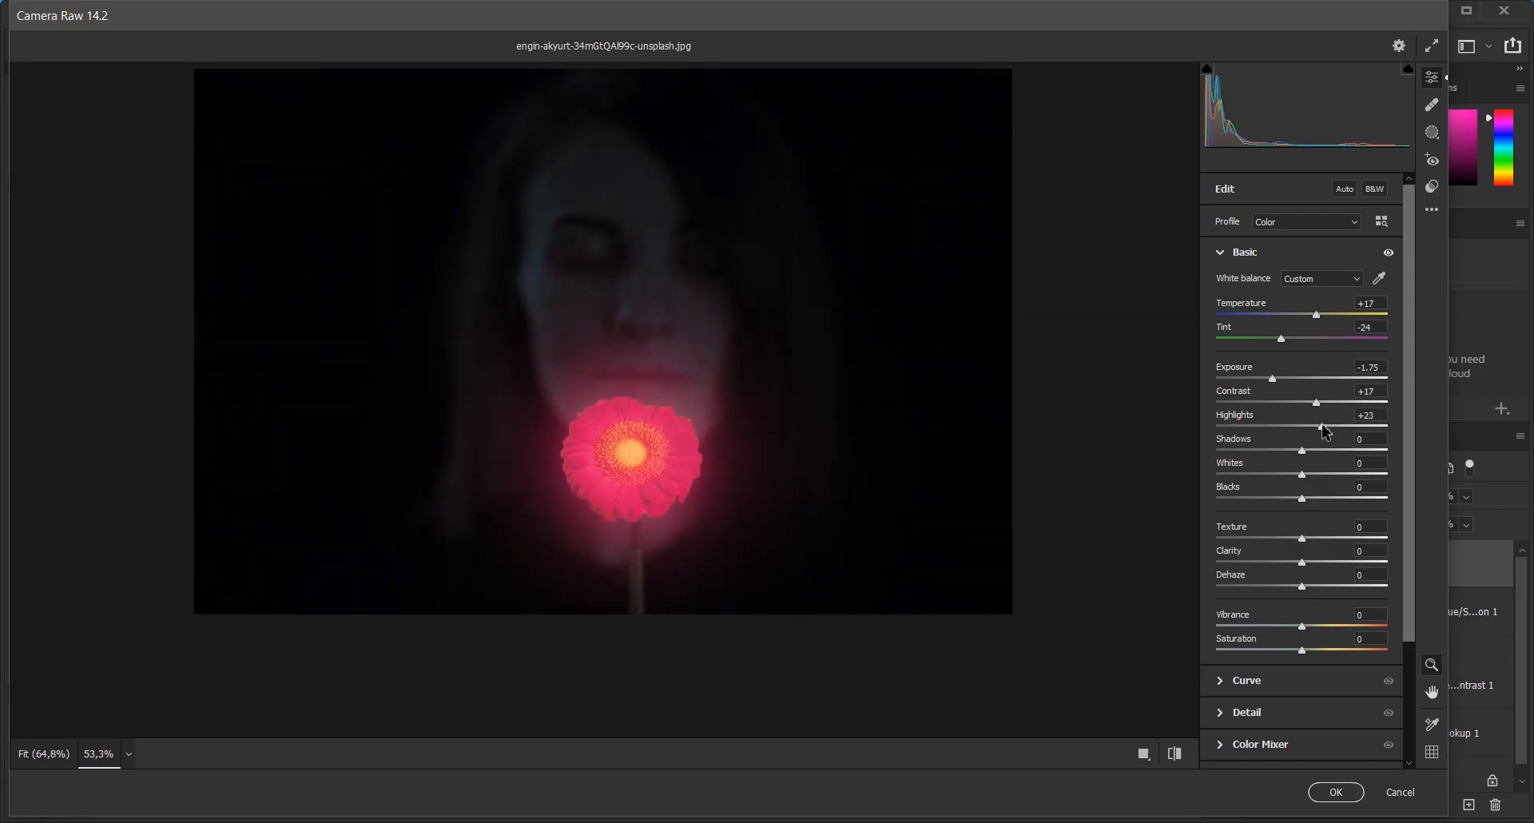
left_click_drag(1302, 450, 1345, 497)
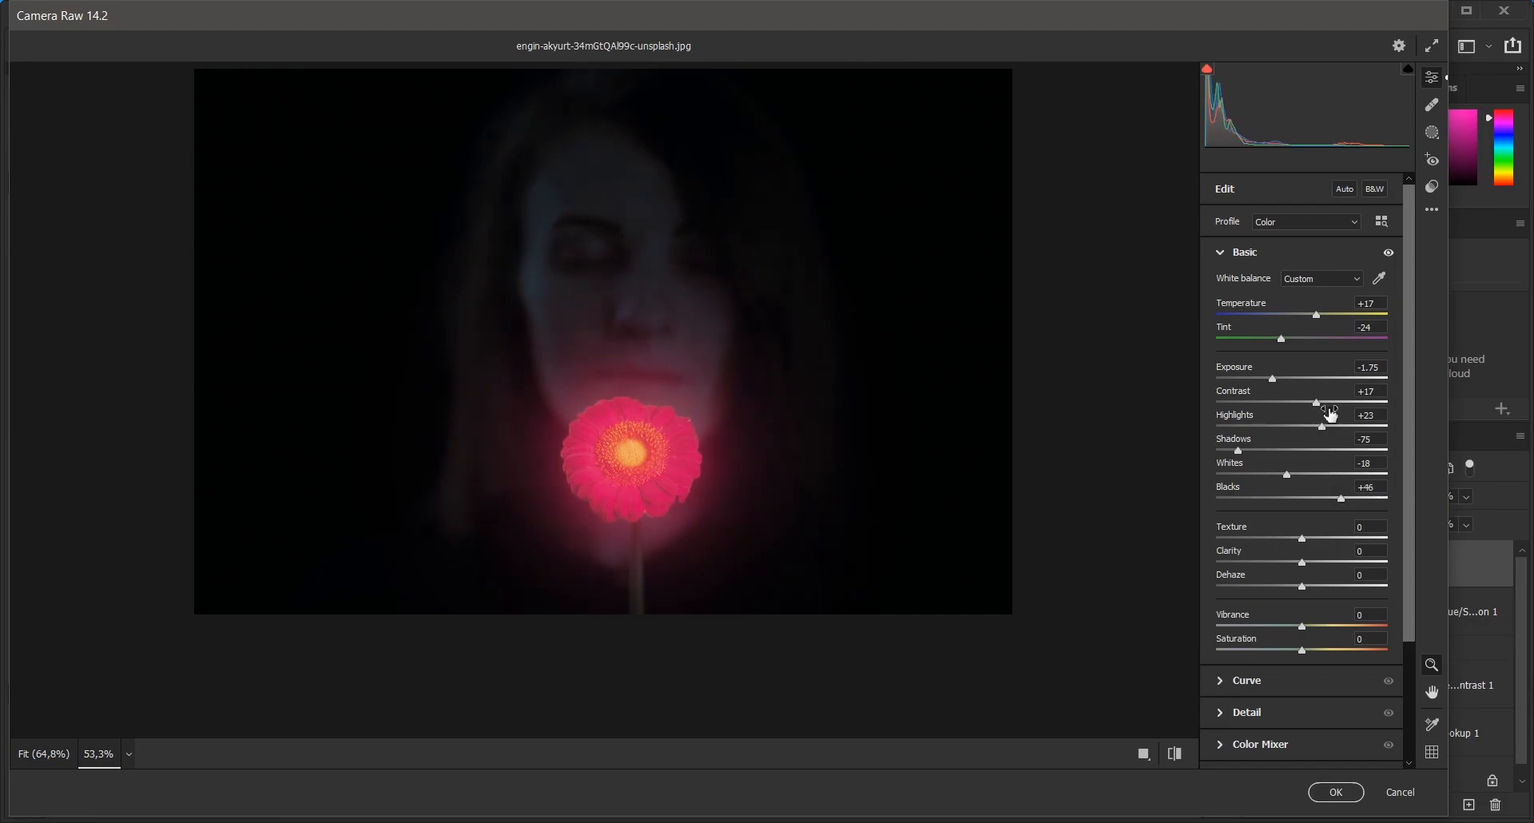
left_click(1332, 791)
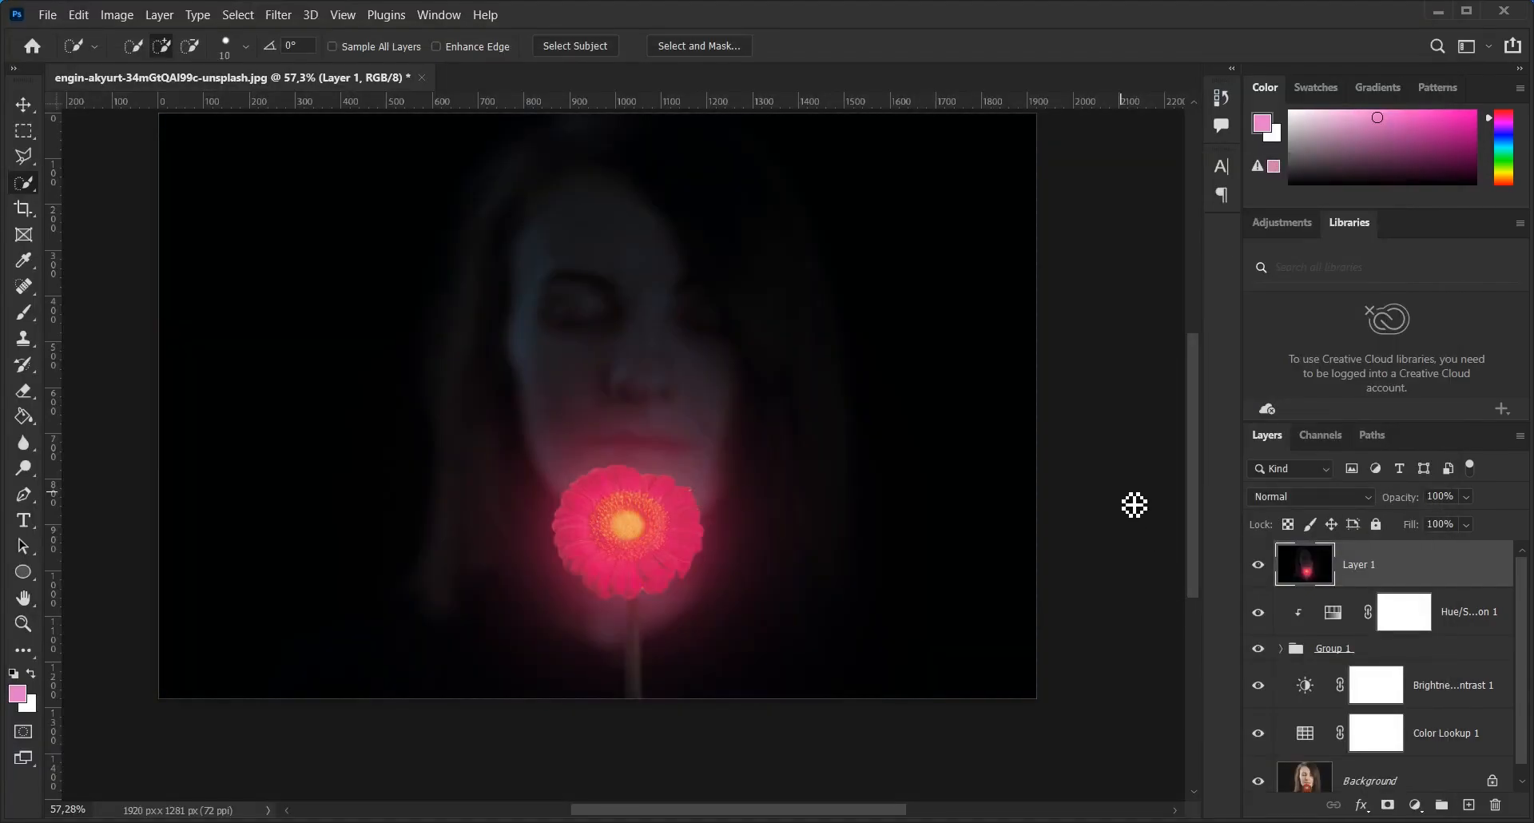